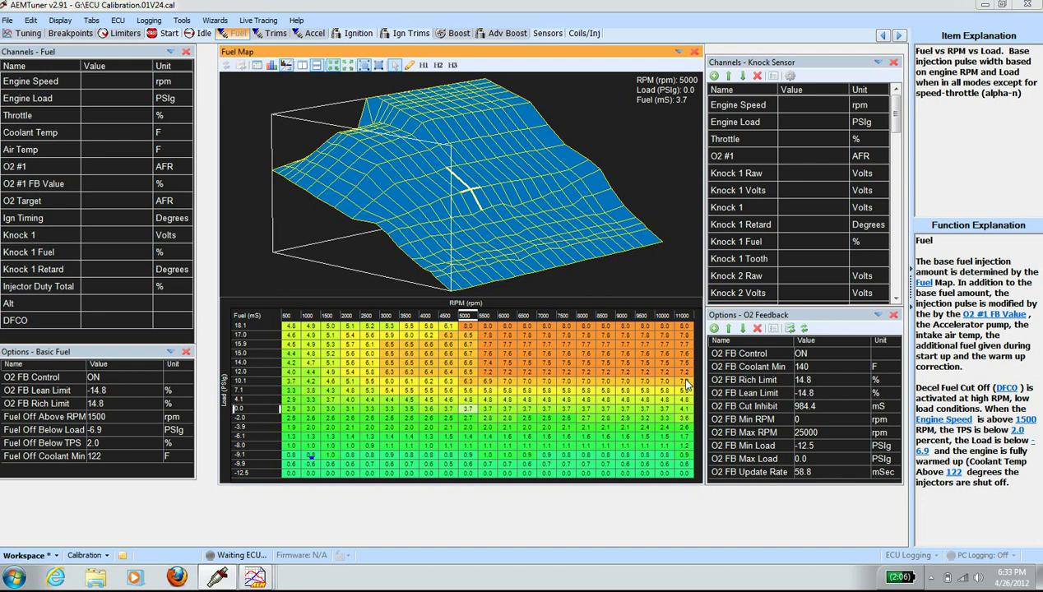
Step: Drag-select the Fuel Map block spanning 4500–11000 rpm and 10.1–18.1 PSIg load
{"action": "left_click_drag", "start_coordinate": [683, 384], "coordinate": [462, 323]}
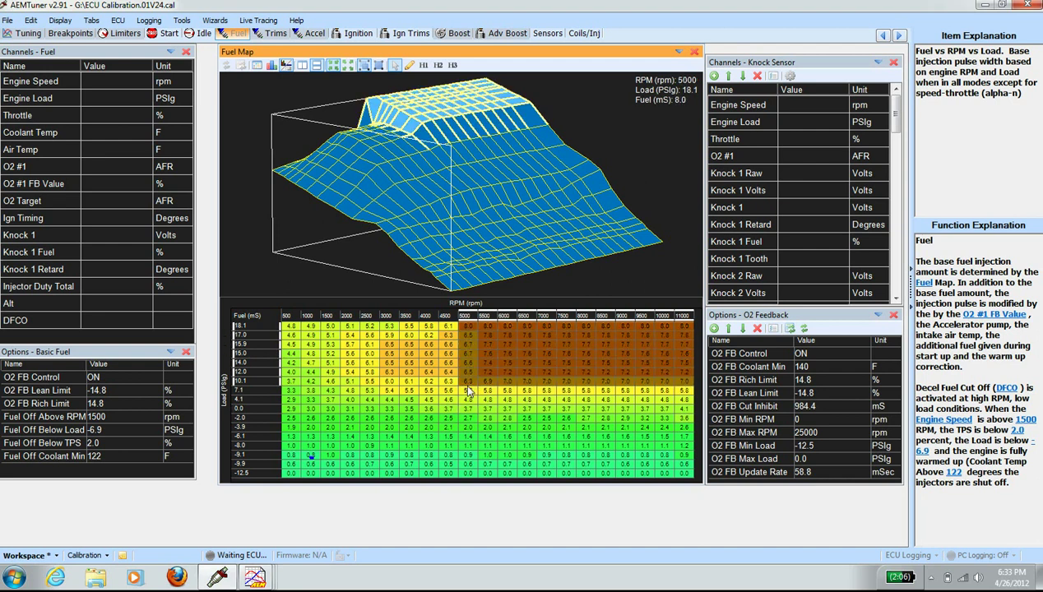
{"action": "left_click", "coordinate": [498, 324]}
{"action": "left_click", "coordinate": [524, 393]}
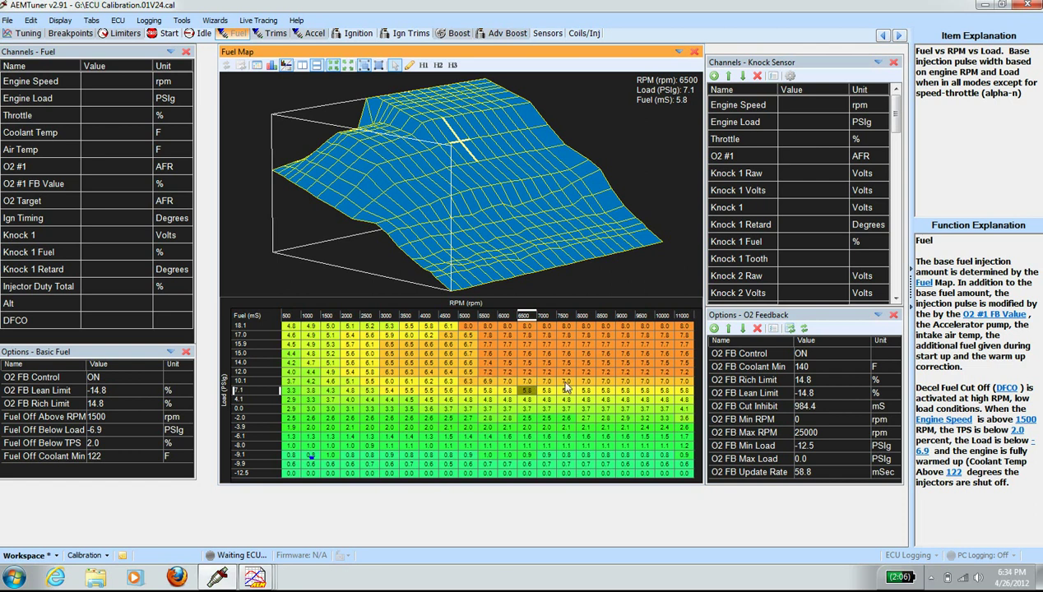
{"action": "left_click", "coordinate": [547, 383]}
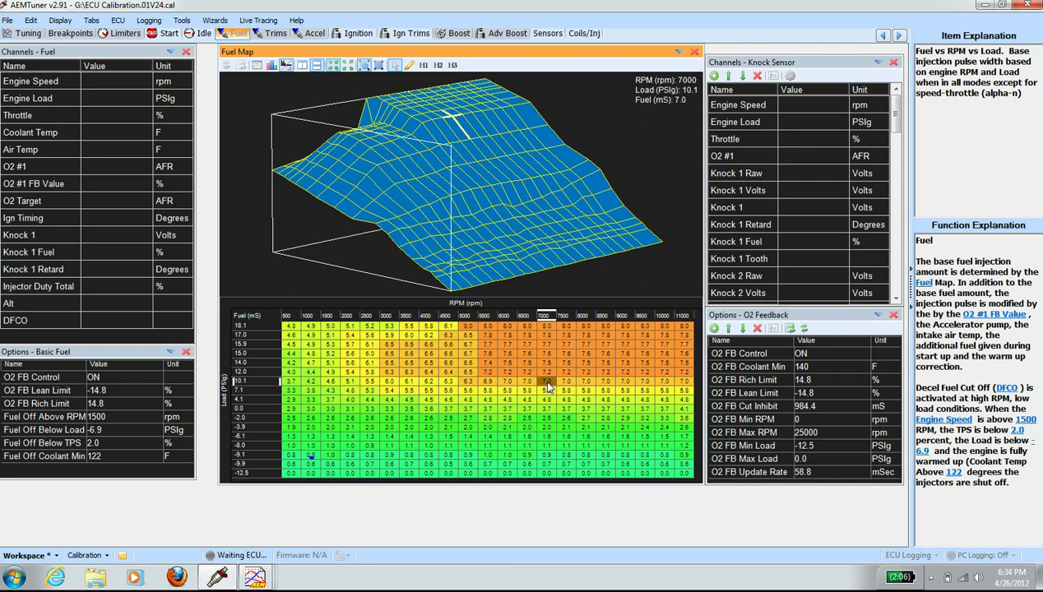
{"action": "left_click_drag", "start_coordinate": [682, 381], "coordinate": [452, 329]}
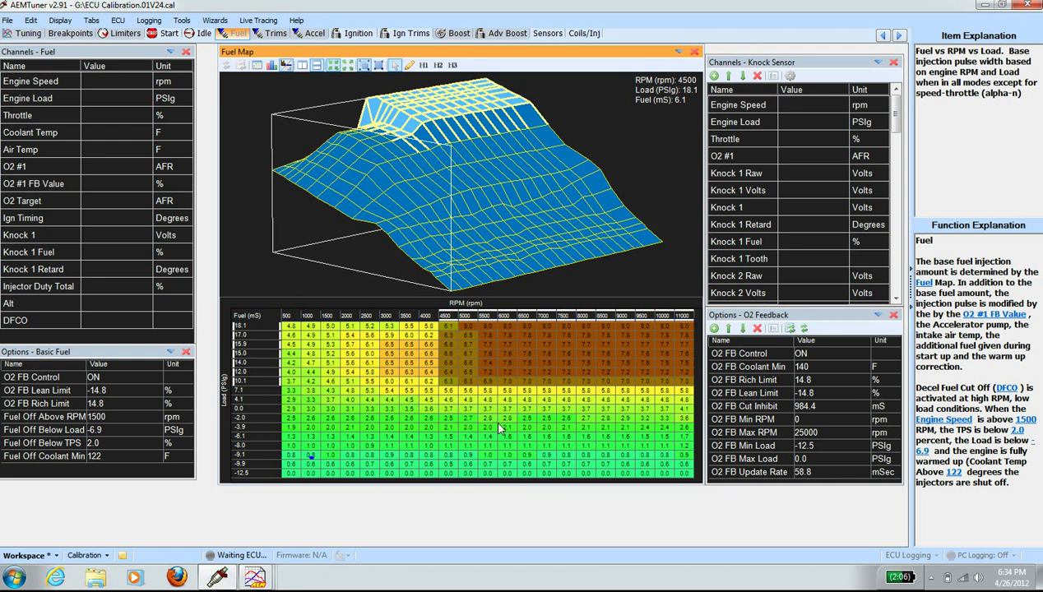
{"action": "left_click", "coordinate": [504, 427]}
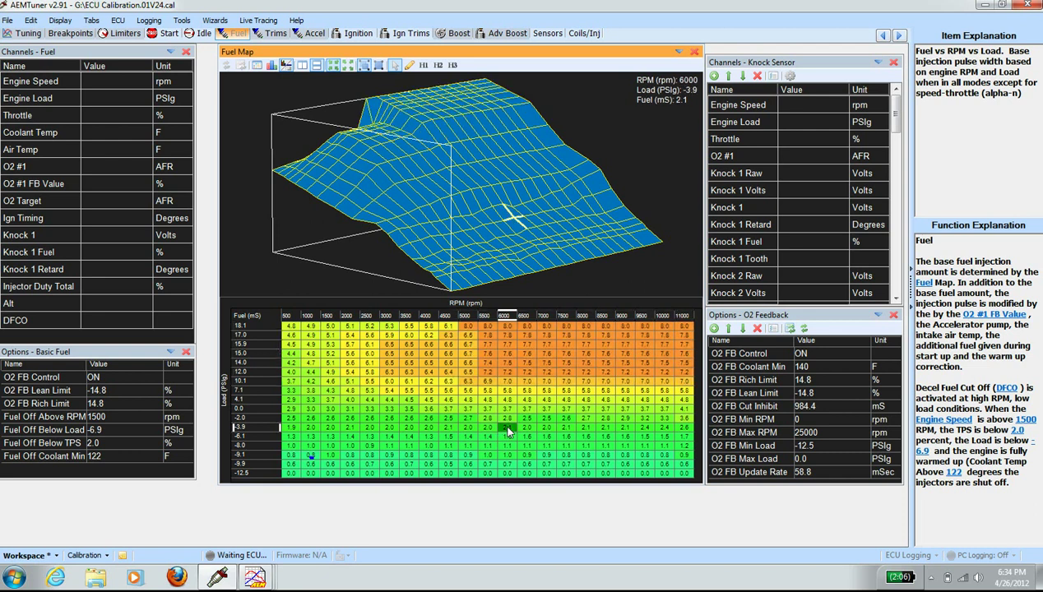
{"action": "left_click", "coordinate": [813, 475]}
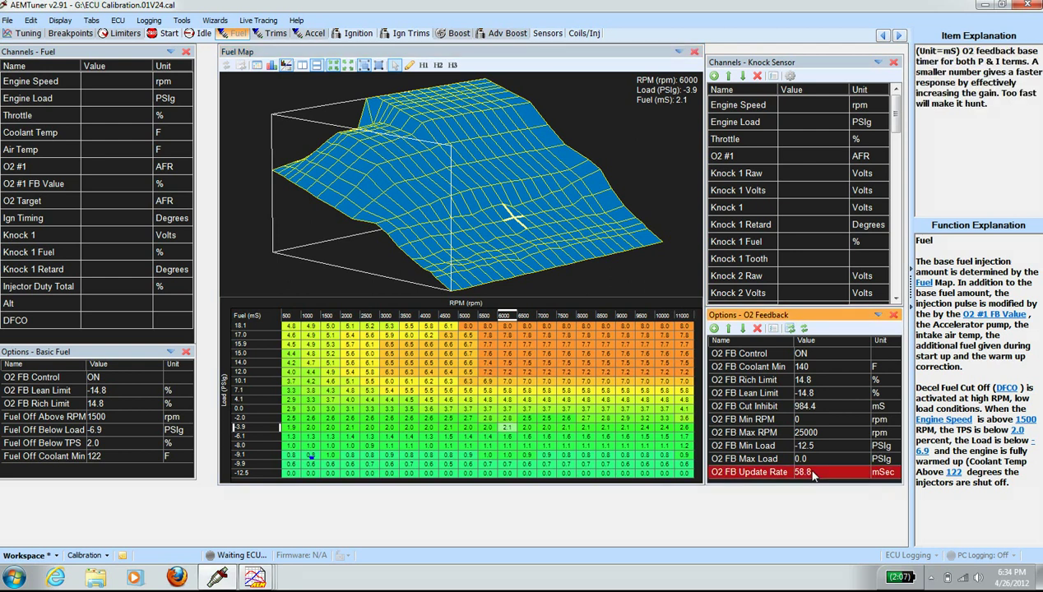
{"action": "left_click", "coordinate": [816, 458]}
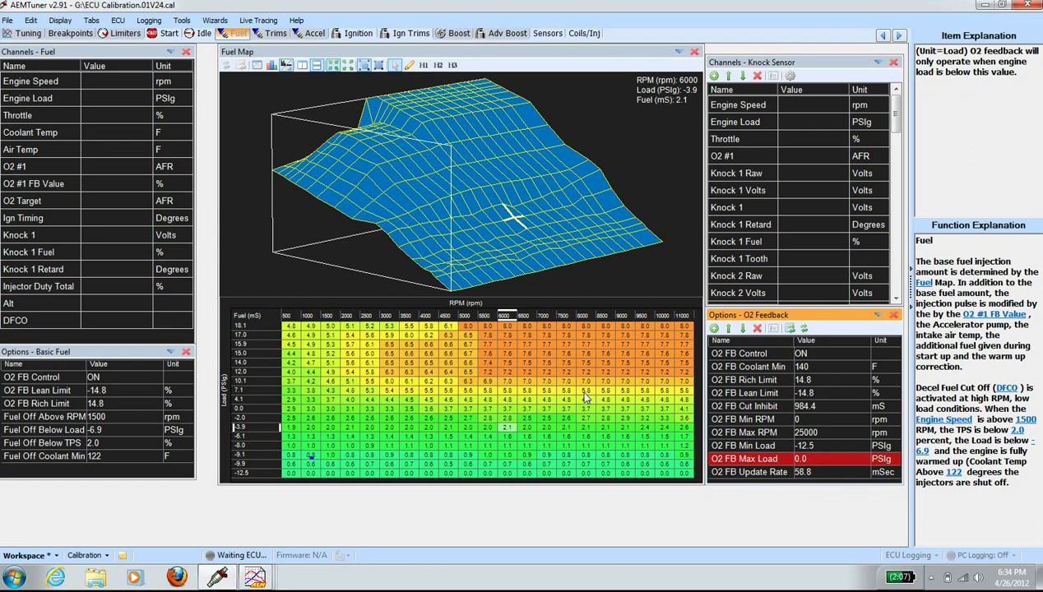
{"action": "left_click_drag", "start_coordinate": [293, 411], "coordinate": [687, 326]}
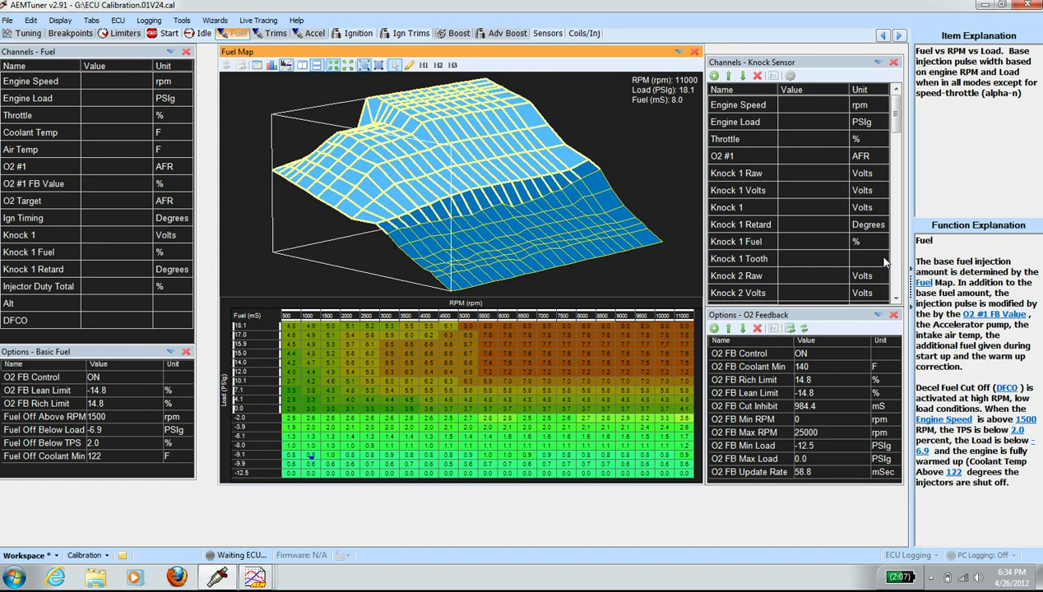
{"action": "left_click", "coordinate": [464, 352]}
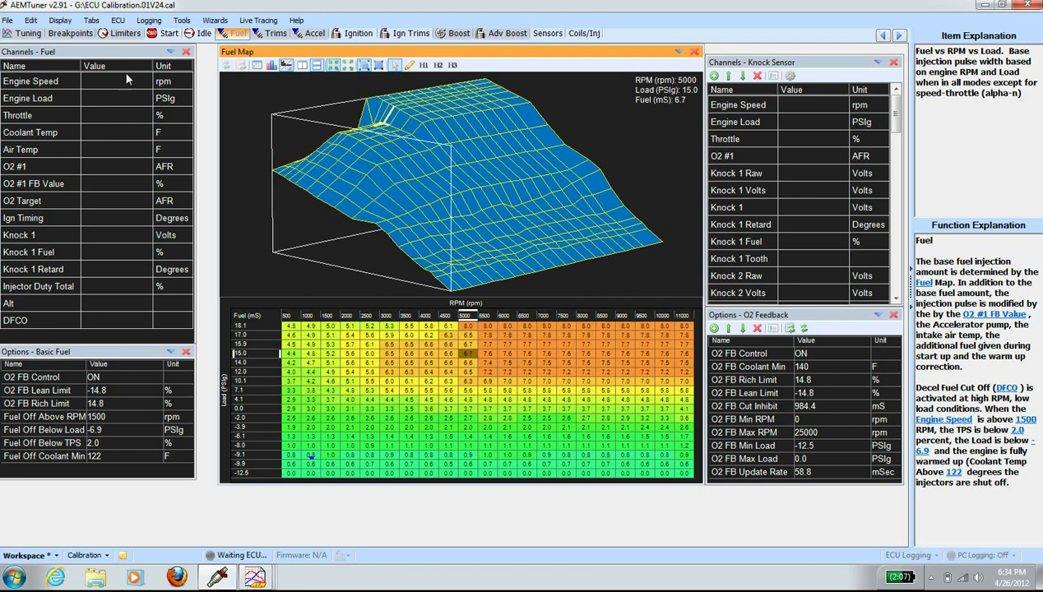
{"action": "left_click", "coordinate": [92, 21]}
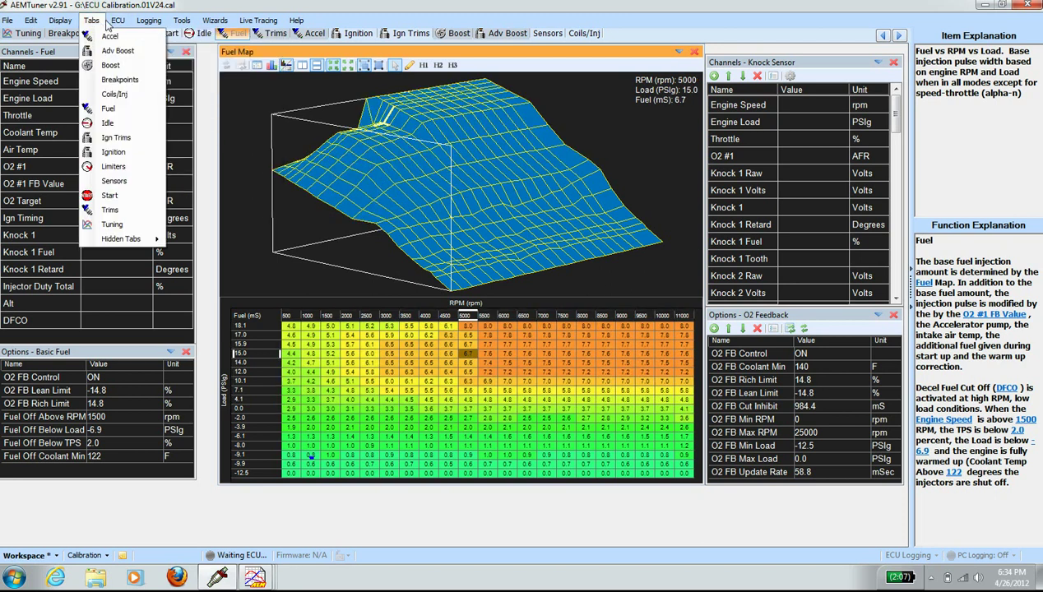
{"action": "mouse_move", "coordinate": [76, 27]}
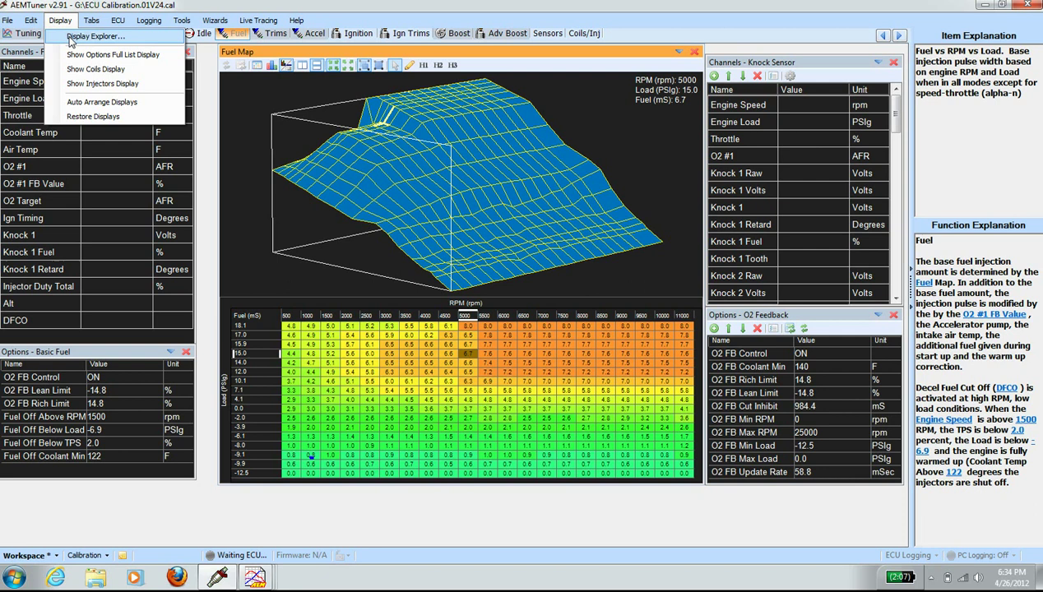
{"action": "left_click", "coordinate": [71, 37]}
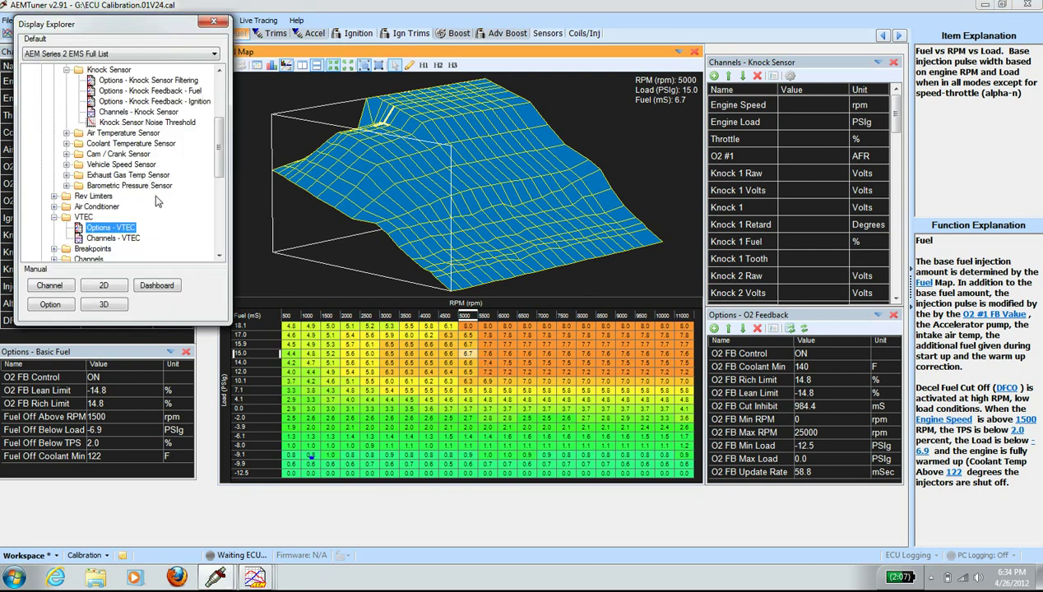
{"action": "double_click", "coordinate": [105, 228]}
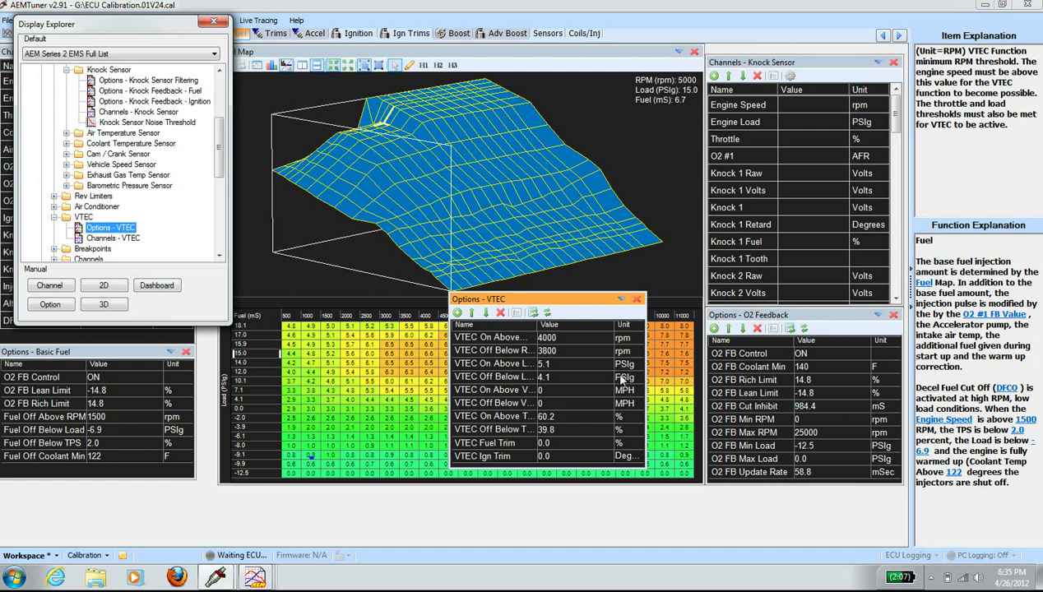
{"action": "left_click", "coordinate": [629, 299]}
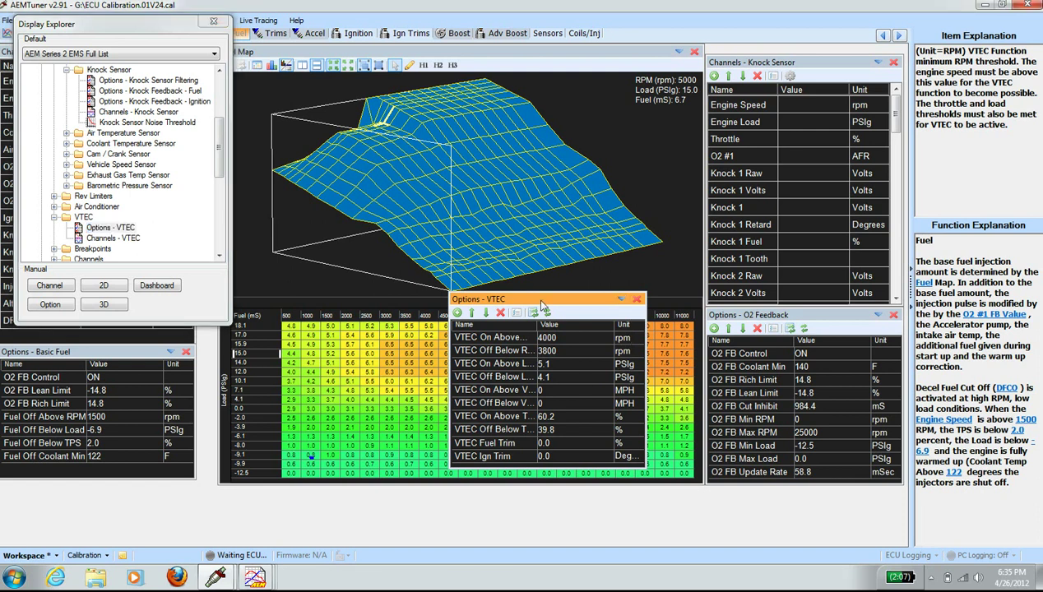
{"action": "left_click", "coordinate": [636, 299]}
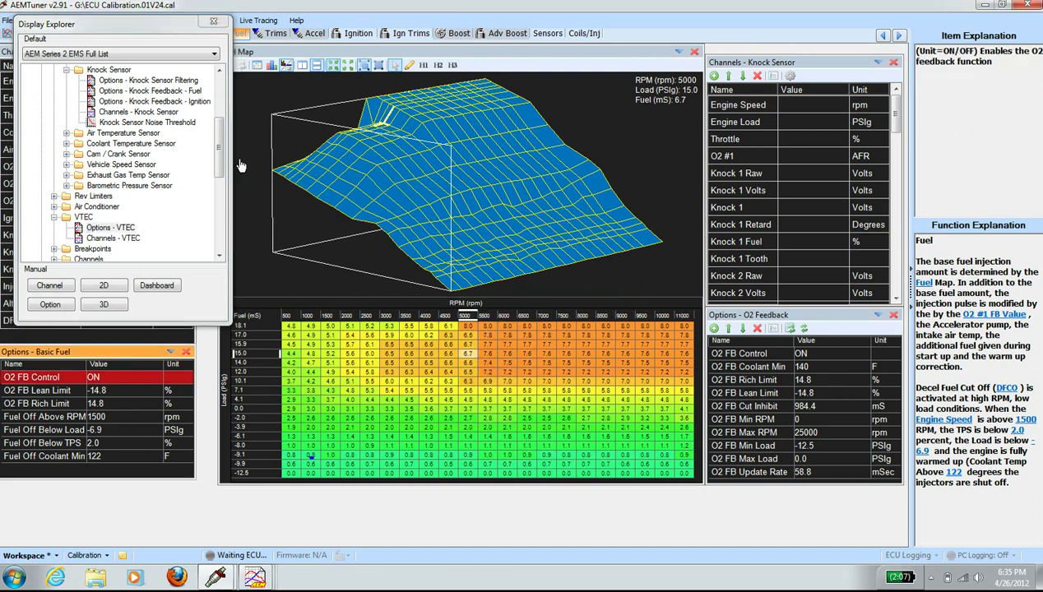
{"action": "left_click_drag", "start_coordinate": [219, 163], "coordinate": [218, 145]}
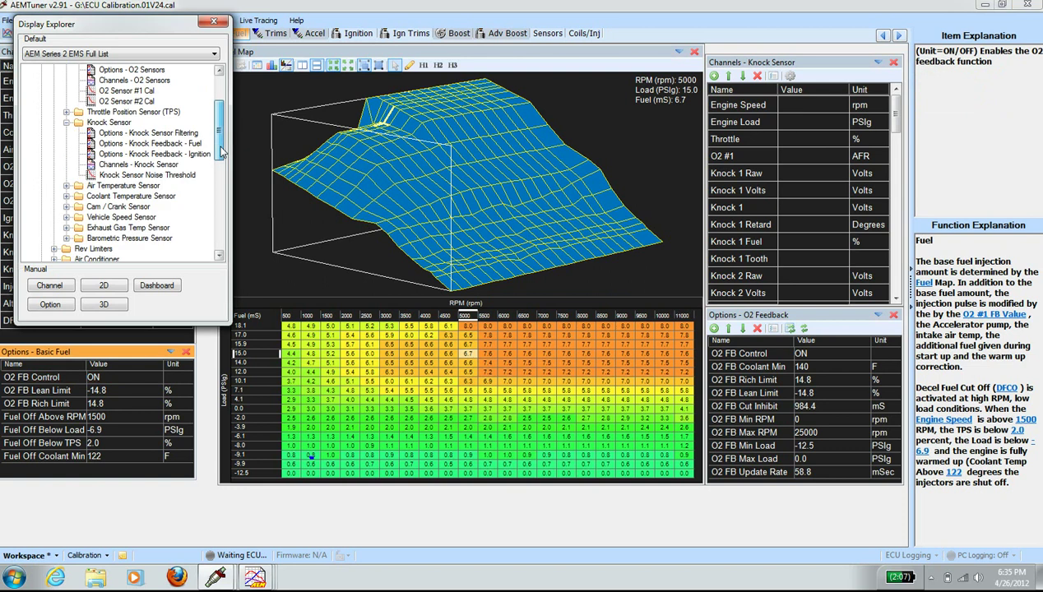
{"action": "double_click", "coordinate": [134, 177]}
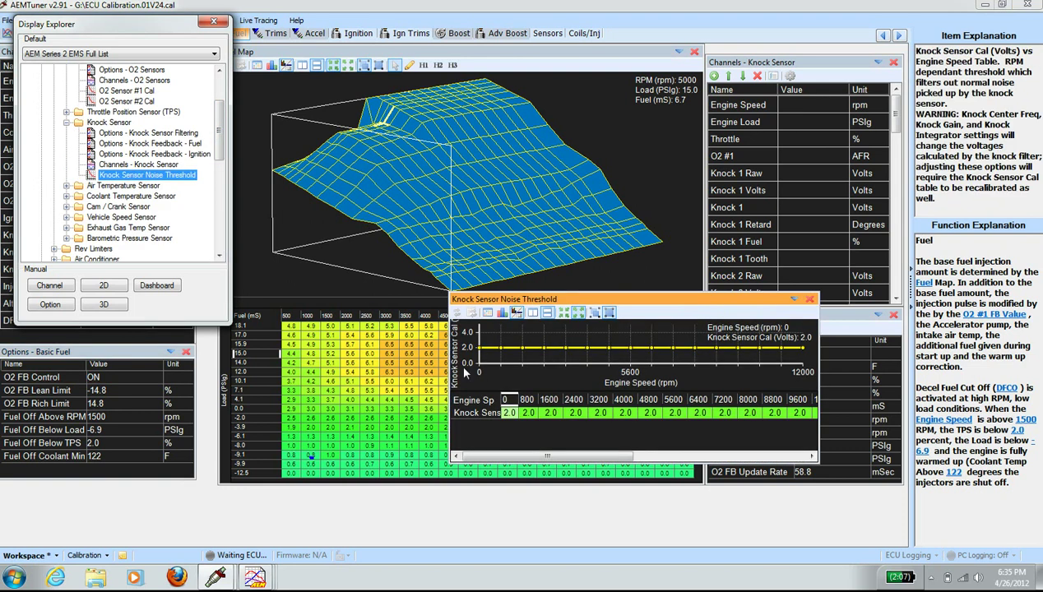
{"action": "left_click", "coordinate": [503, 354]}
{"action": "left_click_drag", "start_coordinate": [504, 354], "coordinate": [796, 339]}
{"action": "left_click", "coordinate": [810, 301]}
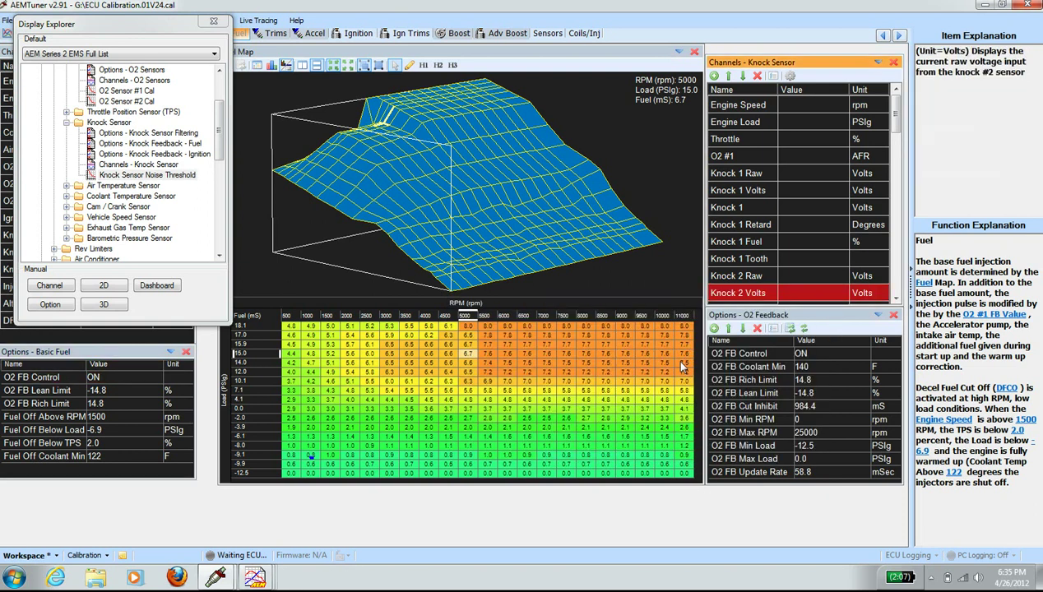
{"action": "left_click", "coordinate": [212, 22]}
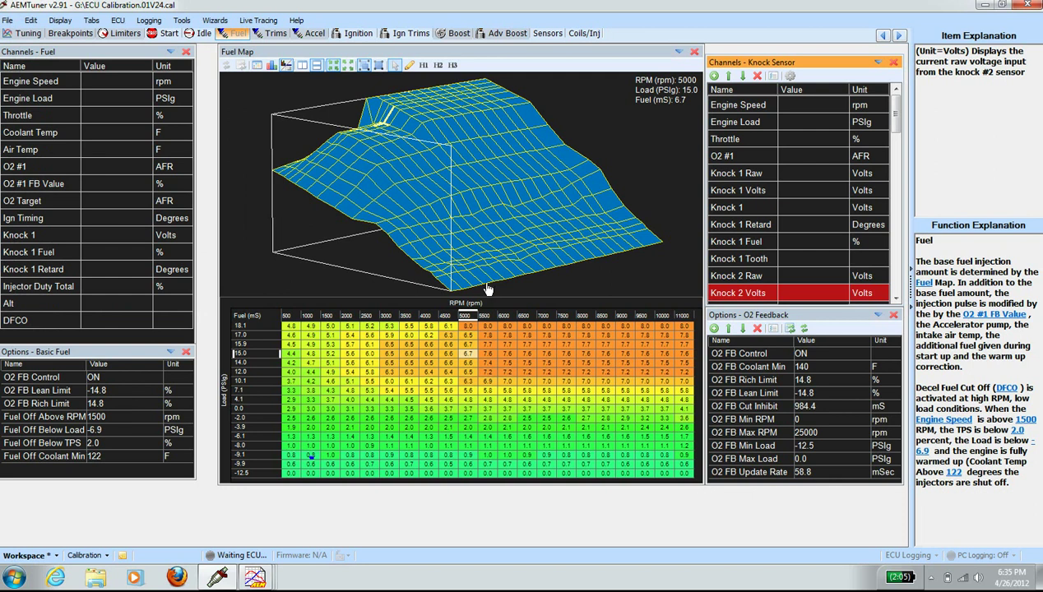
Step: In the Tuning layout, switch Knock Control to ON
{"action": "left_click", "coordinate": [29, 36]}
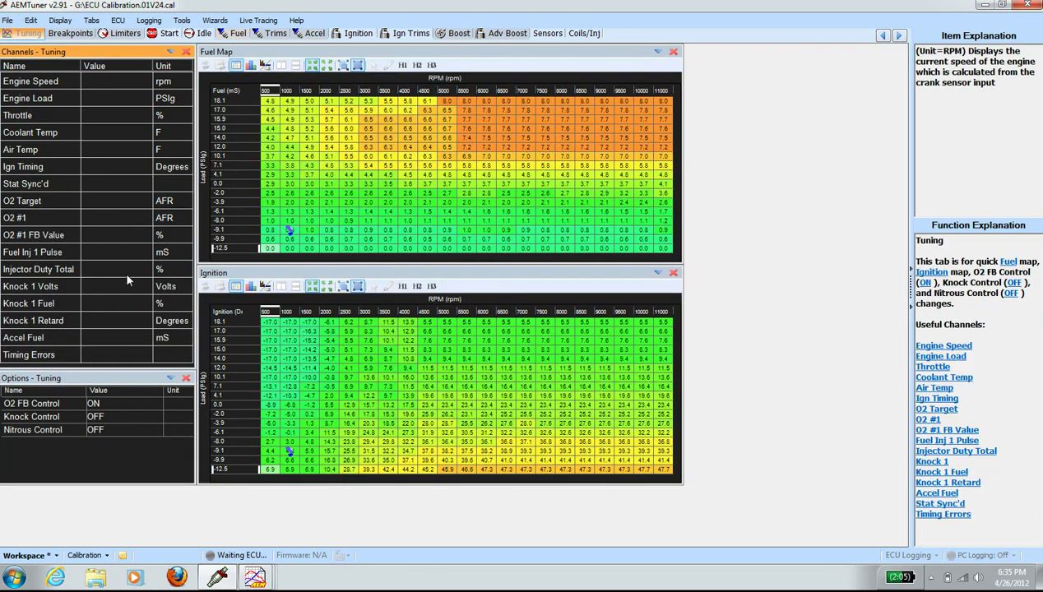
{"action": "left_click", "coordinate": [104, 418]}
{"action": "left_click", "coordinate": [106, 418]}
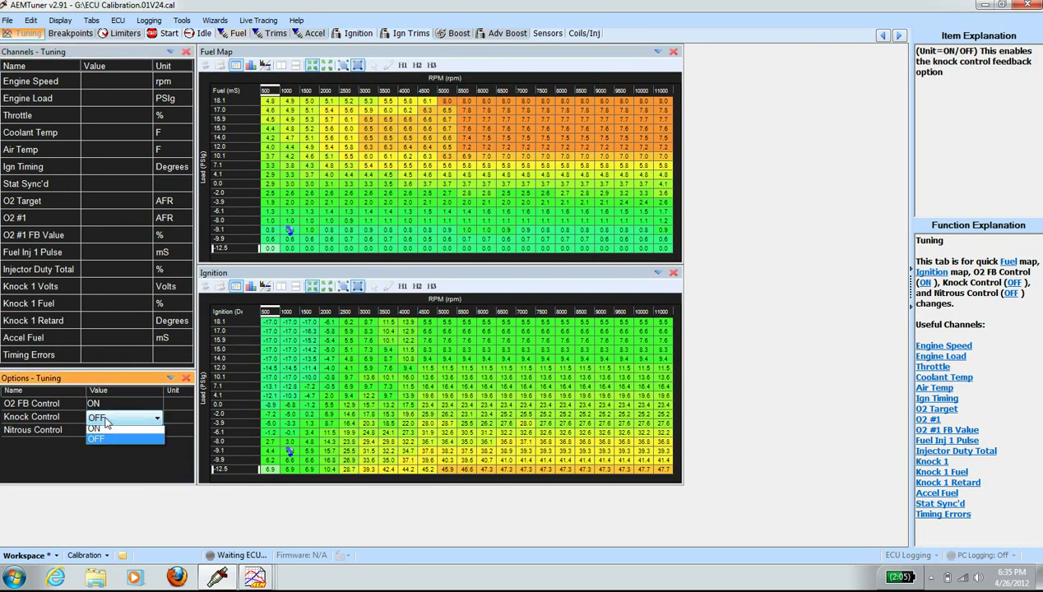
{"action": "left_click", "coordinate": [110, 438]}
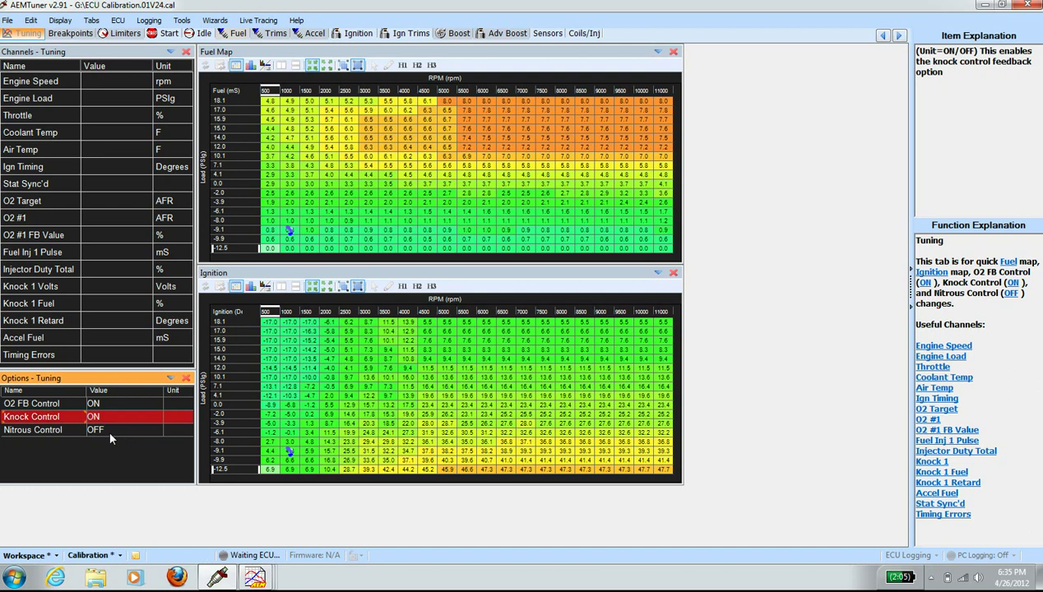
{"action": "left_click", "coordinate": [110, 431]}
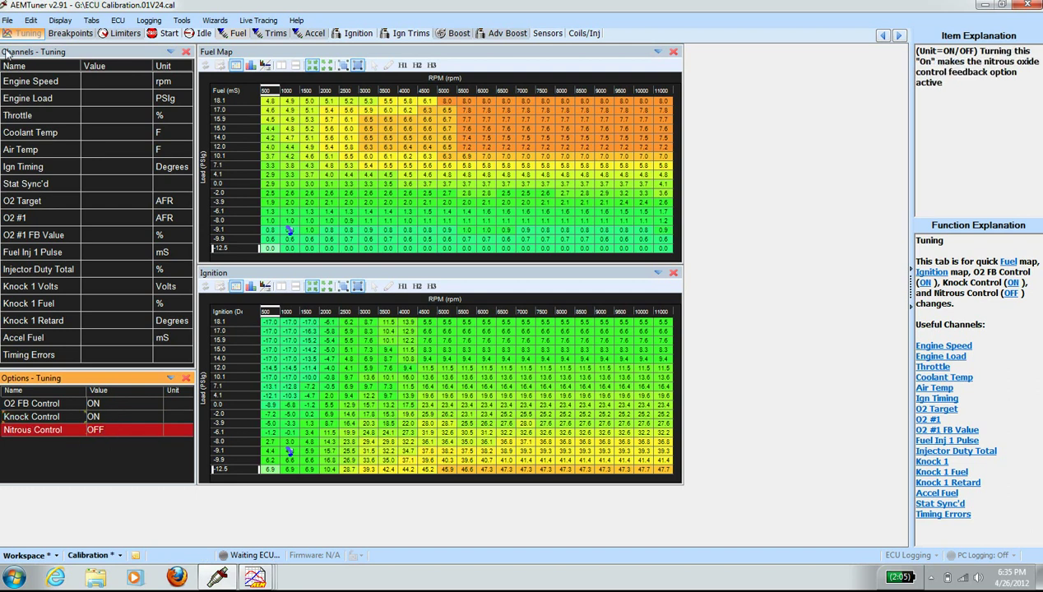
Step: Save the calibration and return to the Fuel layout
{"action": "left_click", "coordinate": [8, 20]}
{"action": "left_click", "coordinate": [37, 80]}
{"action": "left_click", "coordinate": [233, 35]}
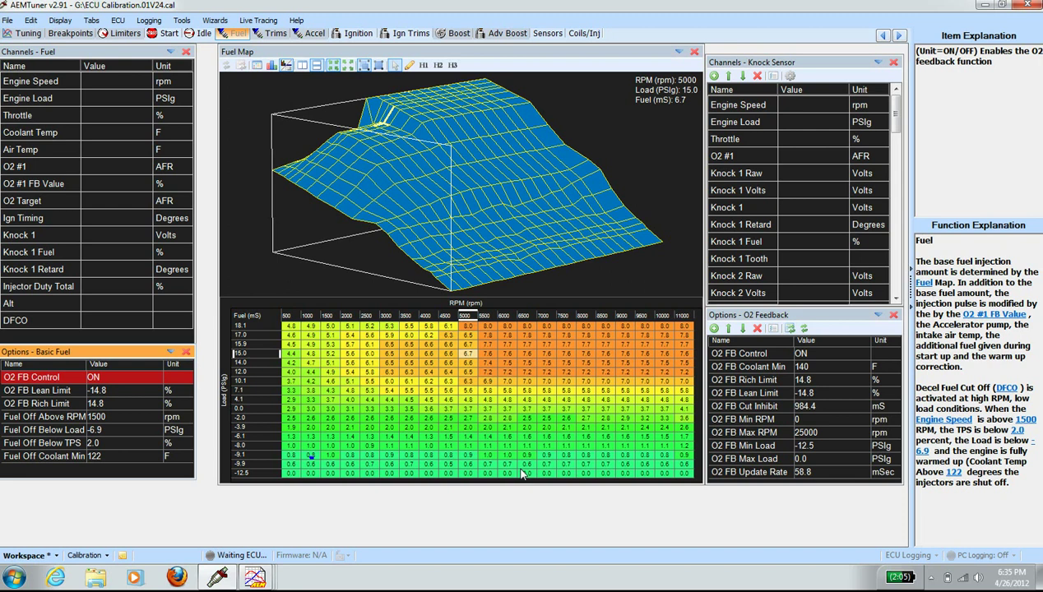
{"action": "left_click", "coordinate": [151, 25]}
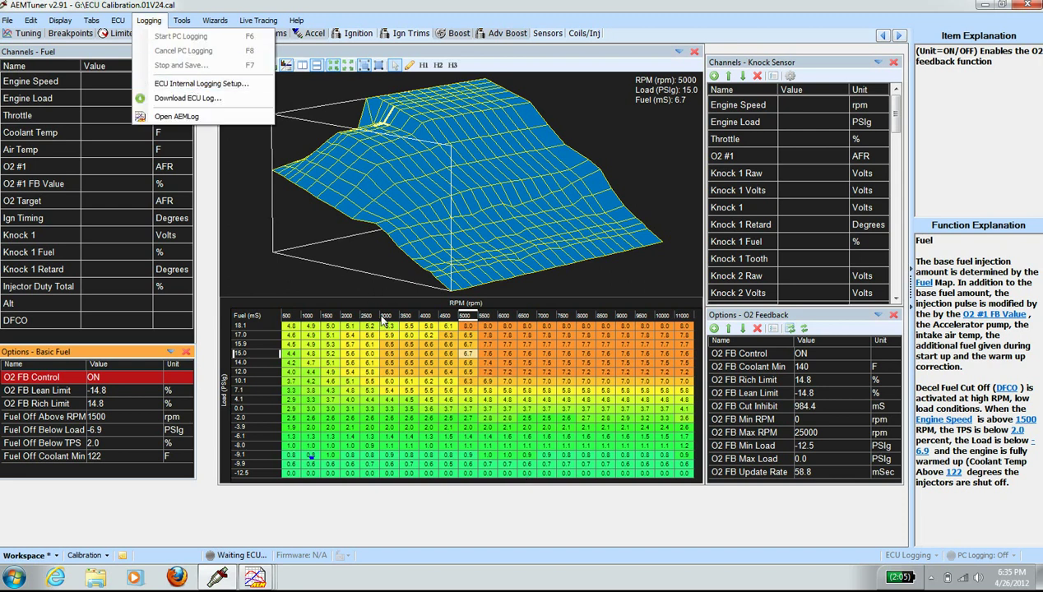
{"action": "left_click", "coordinate": [411, 370]}
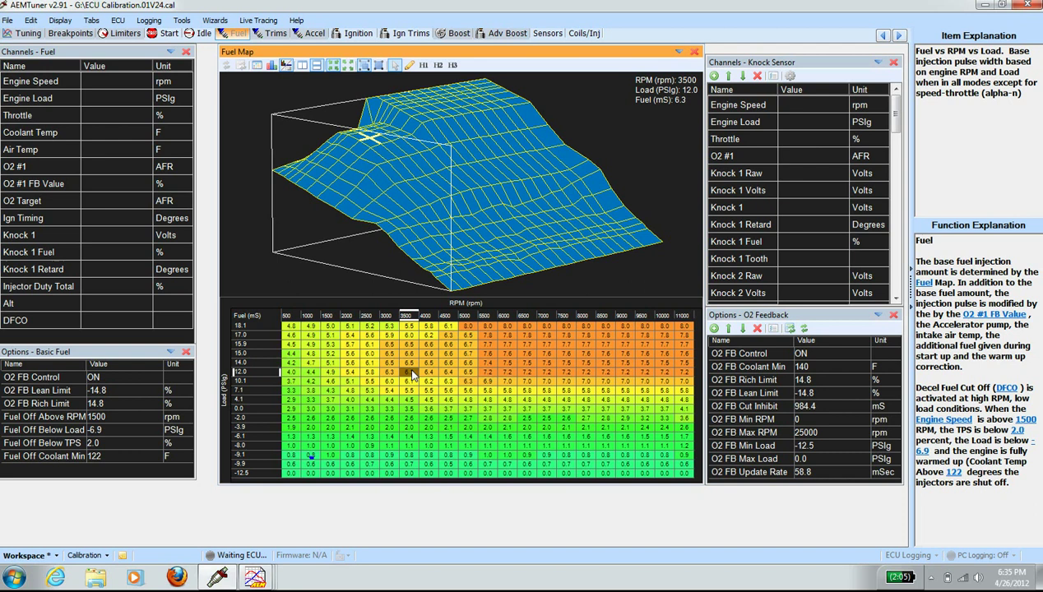
{"action": "left_click", "coordinate": [128, 195]}
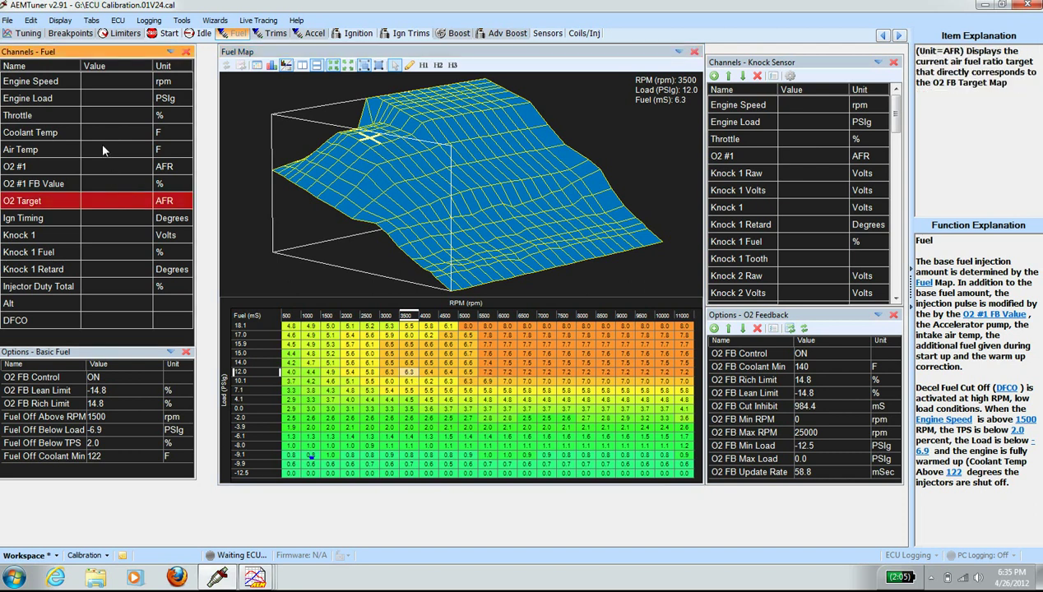
{"action": "left_click", "coordinate": [93, 390]}
{"action": "left_click", "coordinate": [158, 416]}
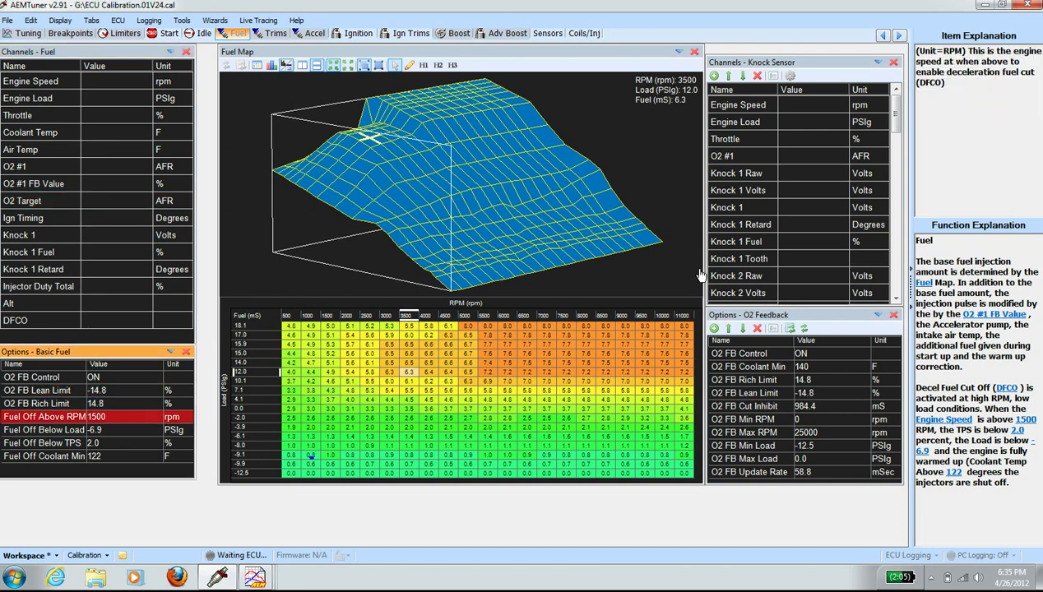
{"action": "left_click", "coordinate": [763, 239]}
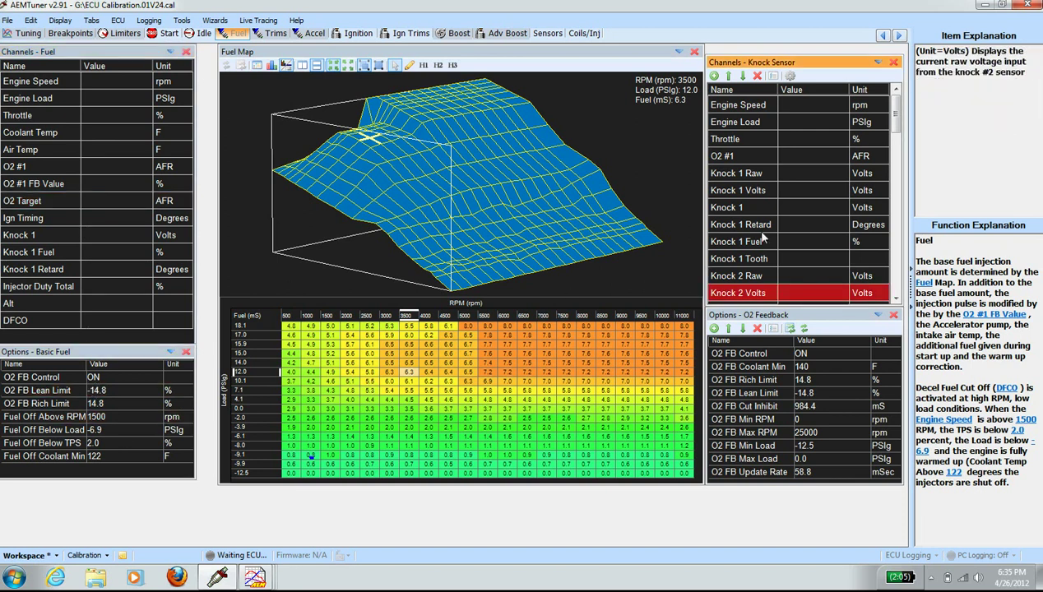
{"action": "left_click", "coordinate": [771, 366]}
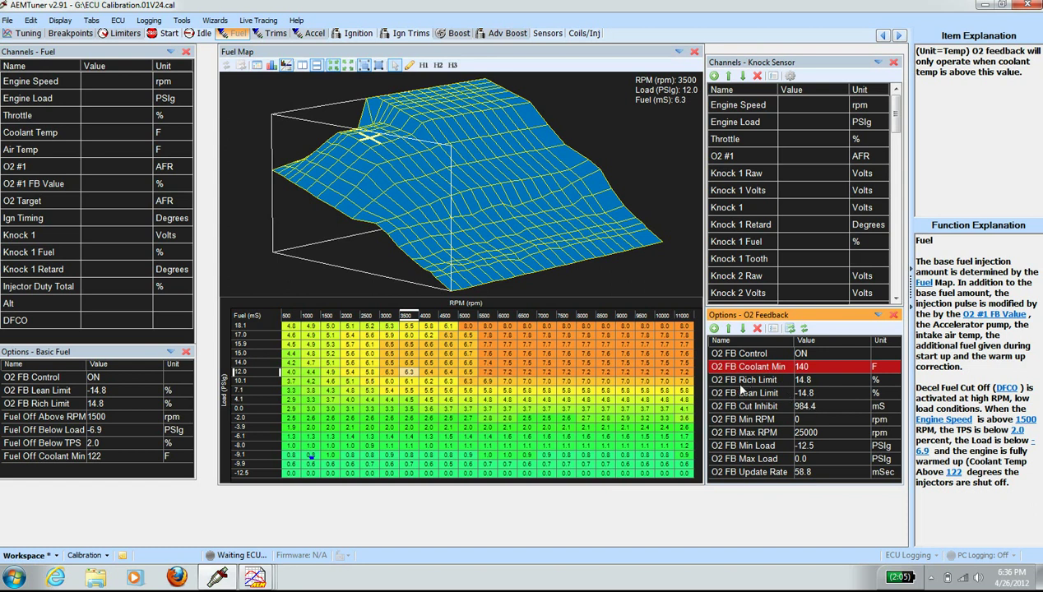
{"action": "left_click", "coordinate": [504, 382]}
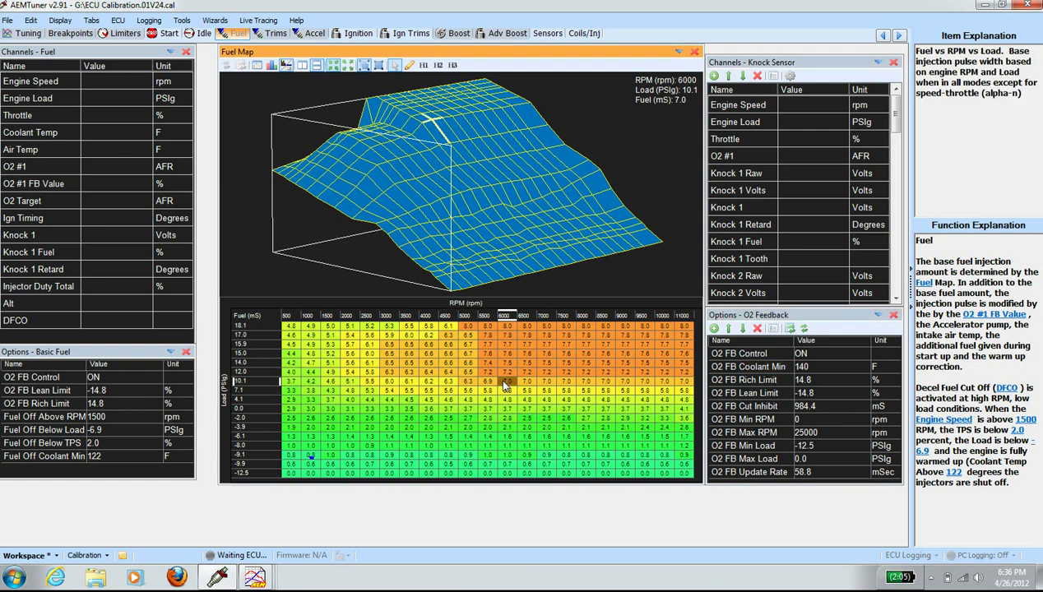
Step: Begin PC logging of the ECU's live data from the Logging menu, then reopen that menu
{"action": "left_click", "coordinate": [462, 476]}
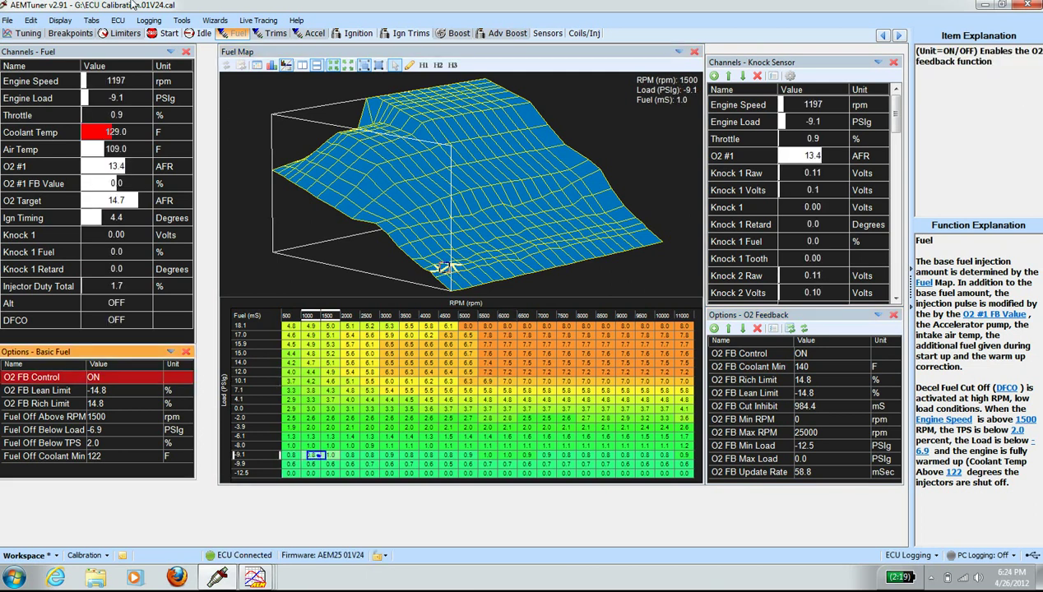
{"action": "left_click", "coordinate": [150, 23]}
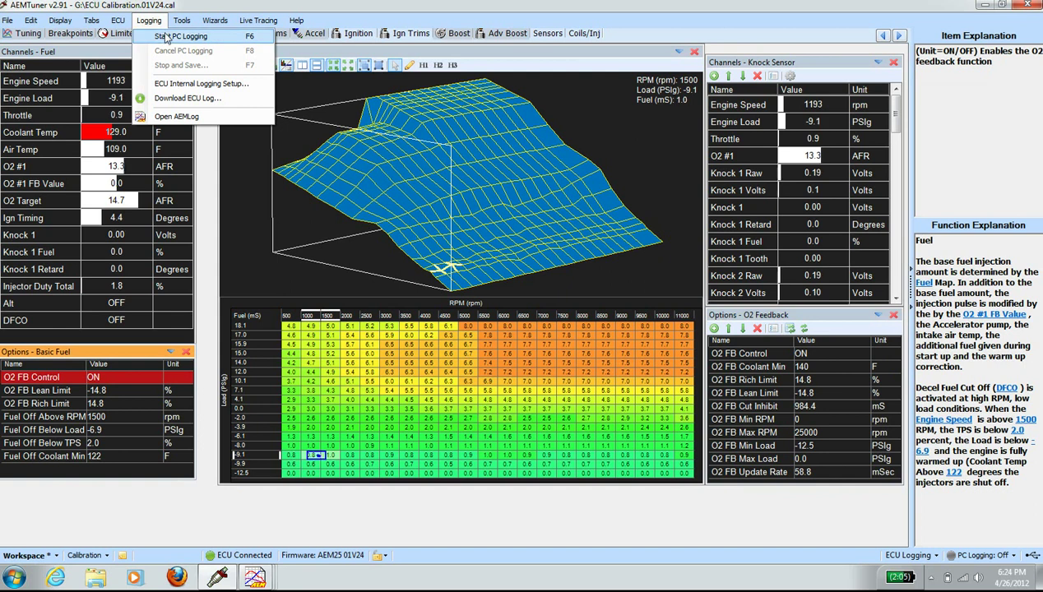
{"action": "left_click", "coordinate": [167, 39]}
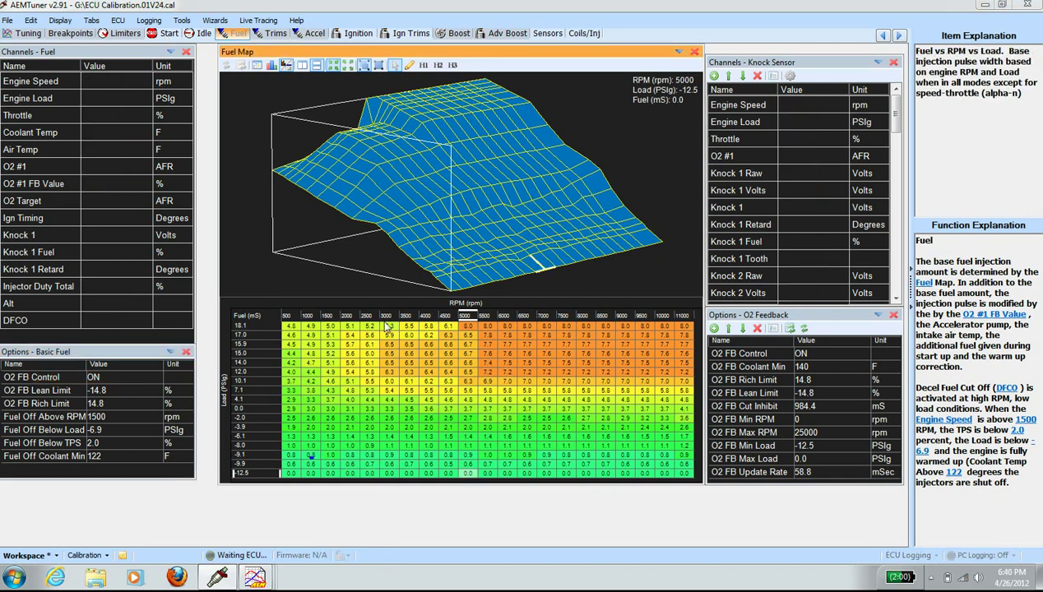
{"action": "left_click", "coordinate": [148, 21]}
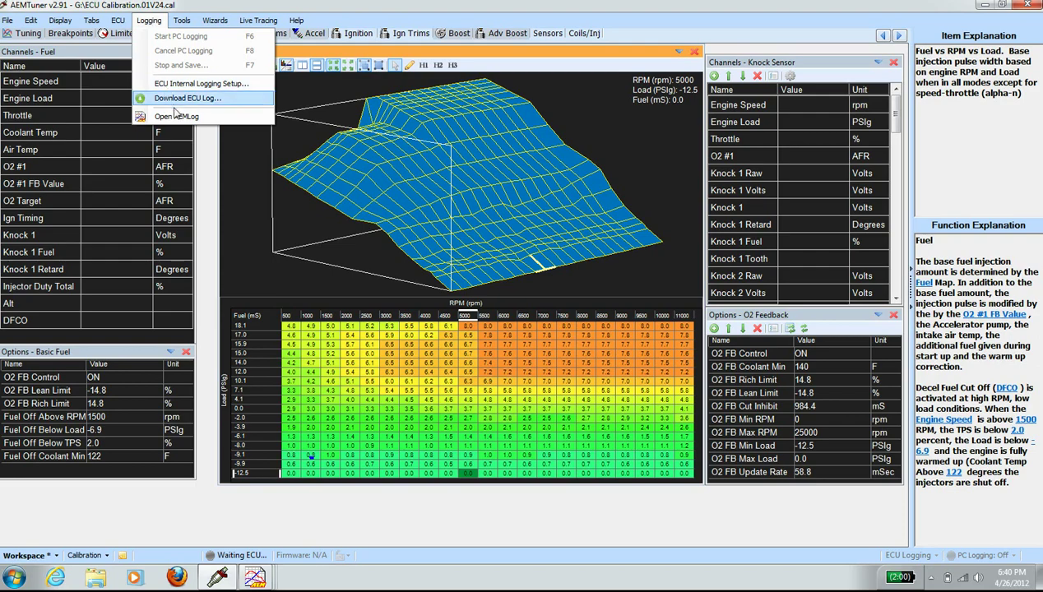
{"action": "left_click", "coordinate": [179, 115]}
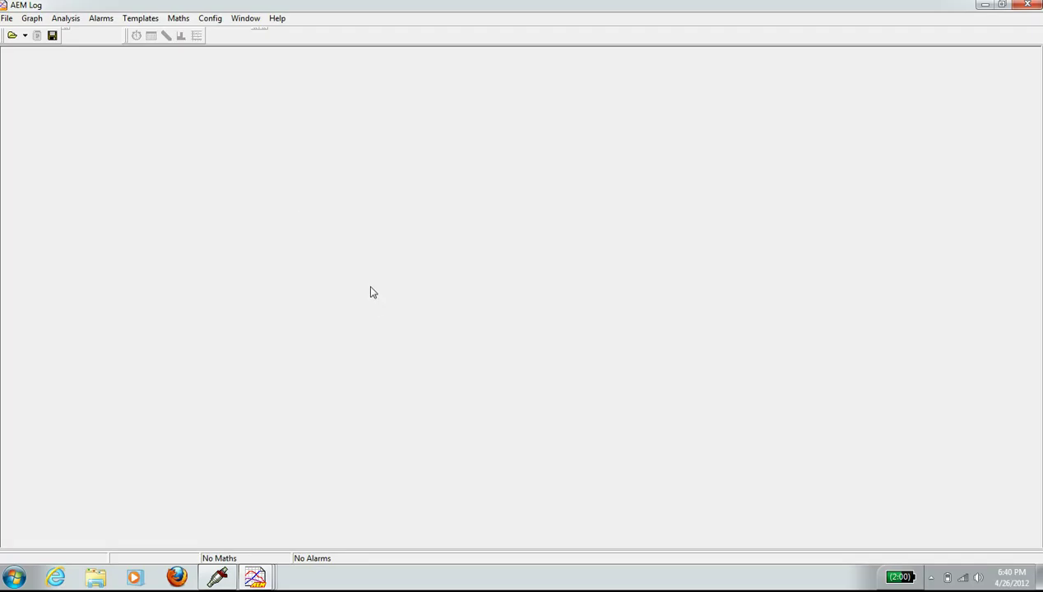
{"action": "left_click", "coordinate": [6, 17]}
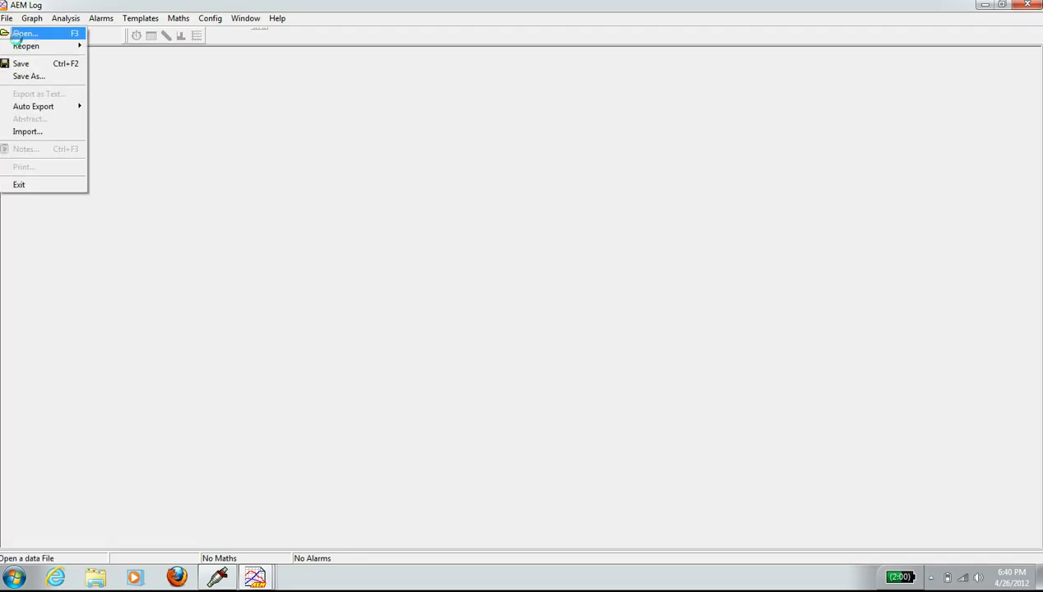
{"action": "left_click", "coordinate": [210, 116]}
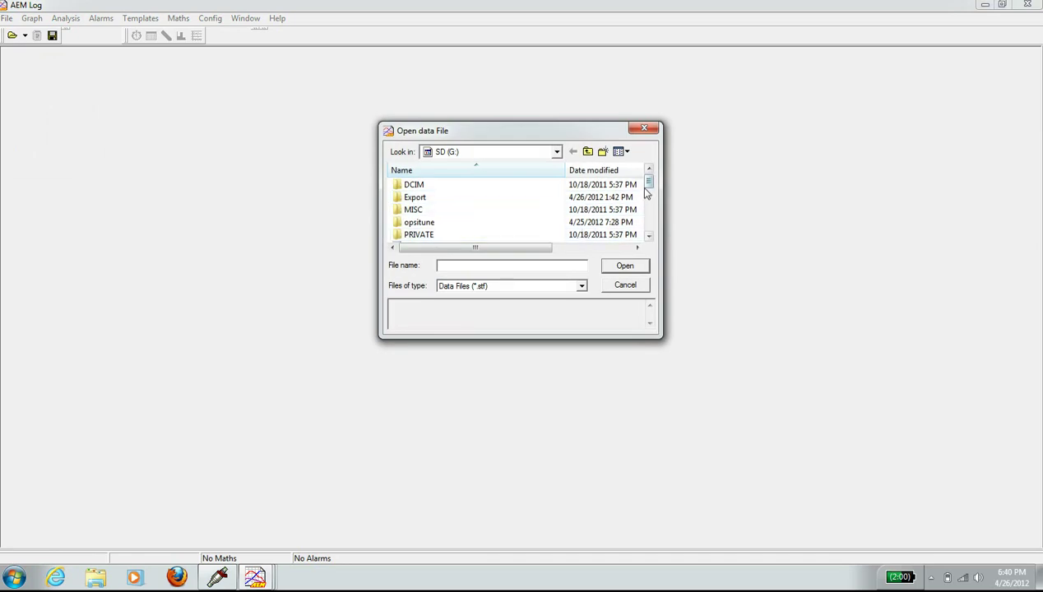
{"action": "scroll", "coordinate": [647, 198], "scroll_direction": "down", "scroll_amount": 1}
{"action": "left_click_drag", "start_coordinate": [647, 197], "coordinate": [651, 240]}
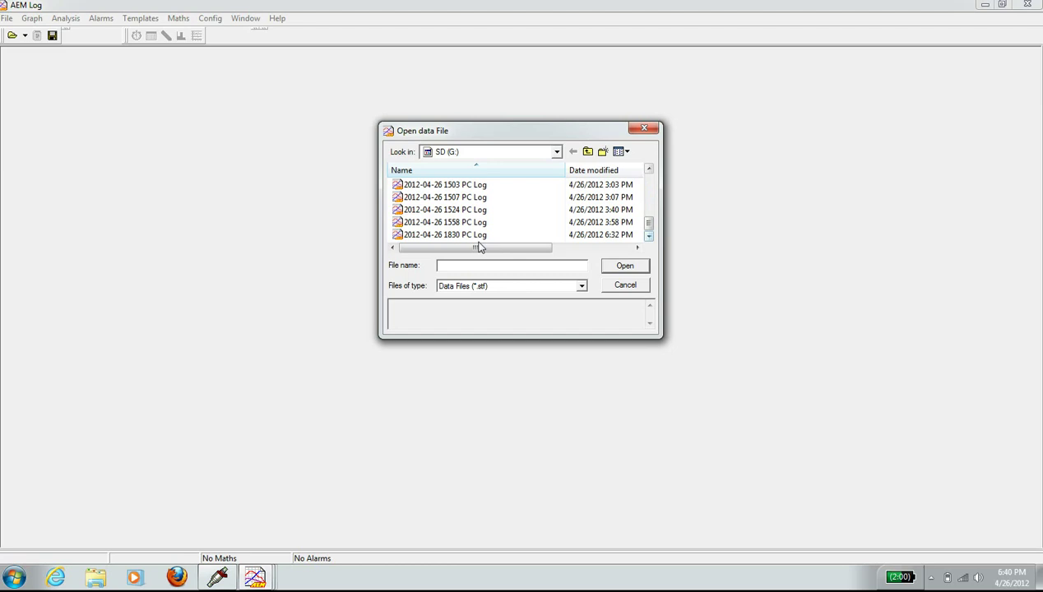
{"action": "double_click", "coordinate": [422, 233]}
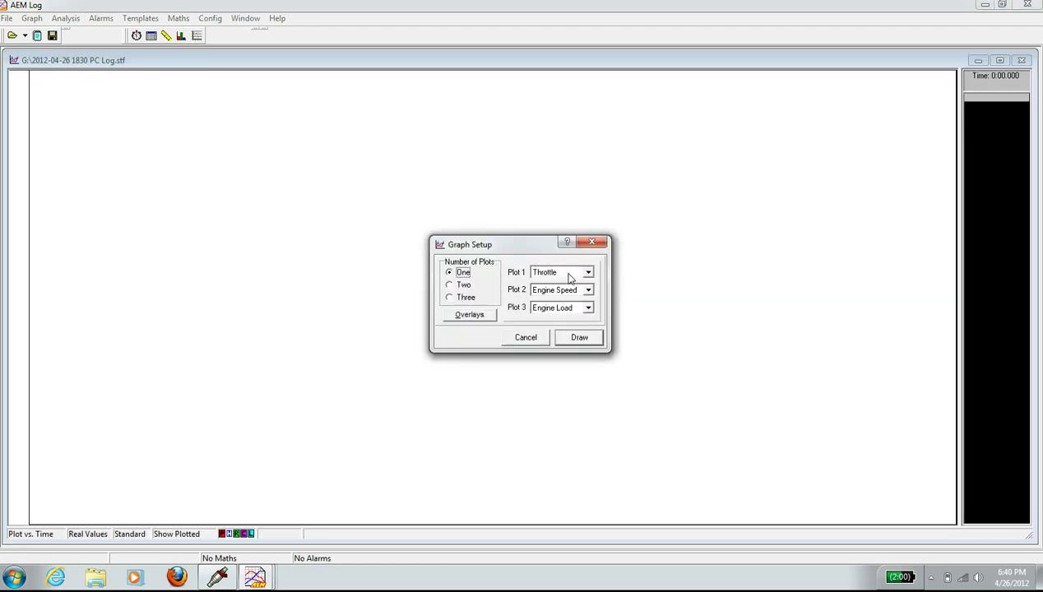
Step: Draw the throttle graph and zoom the time axis to roughly 1:37.5–1:52
{"action": "left_click", "coordinate": [580, 338]}
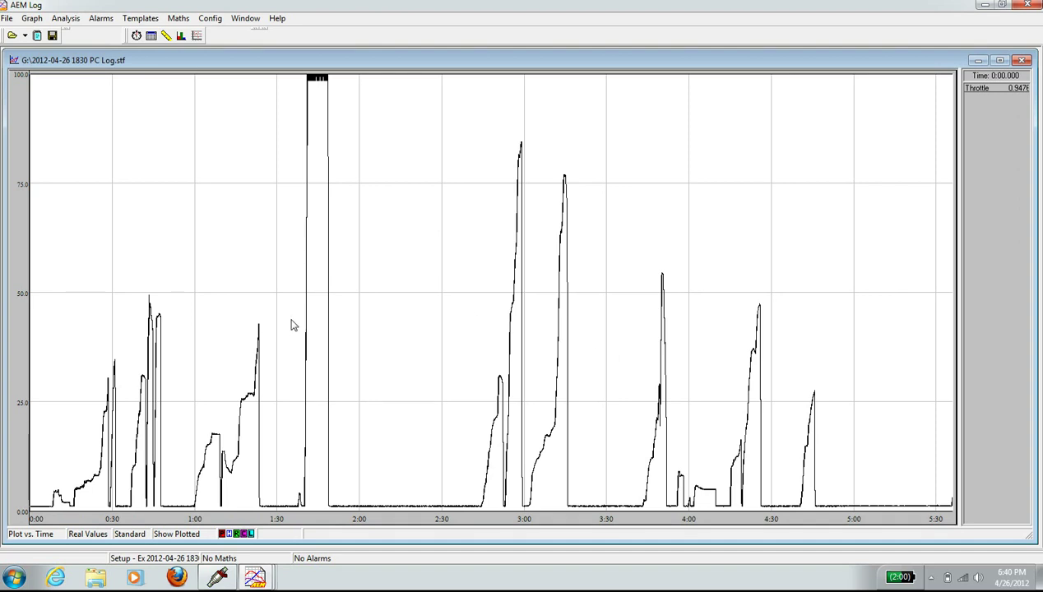
{"action": "left_click", "coordinate": [293, 321]}
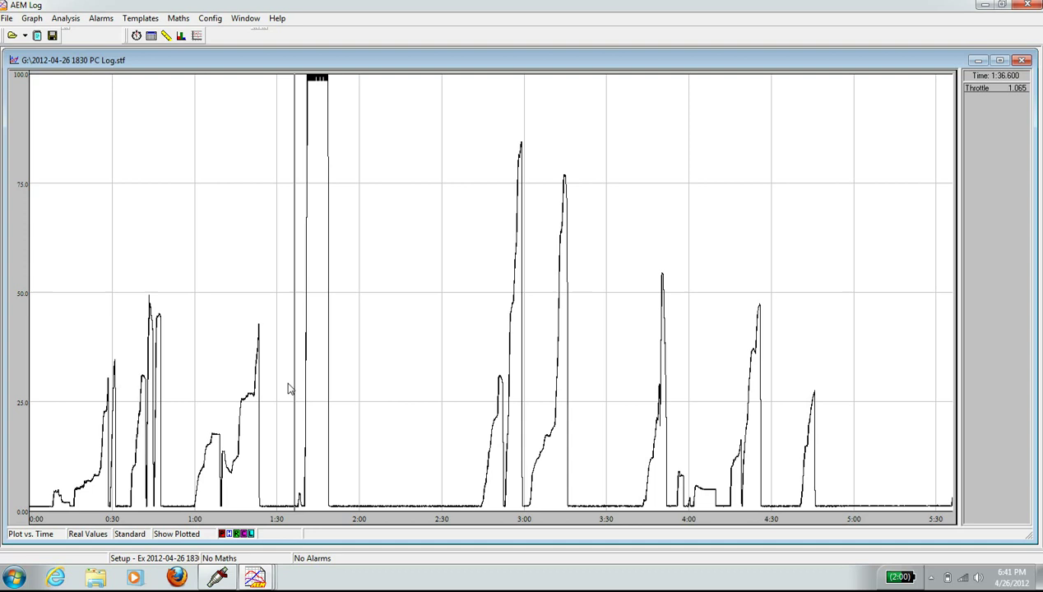
{"action": "right_click", "coordinate": [298, 481]}
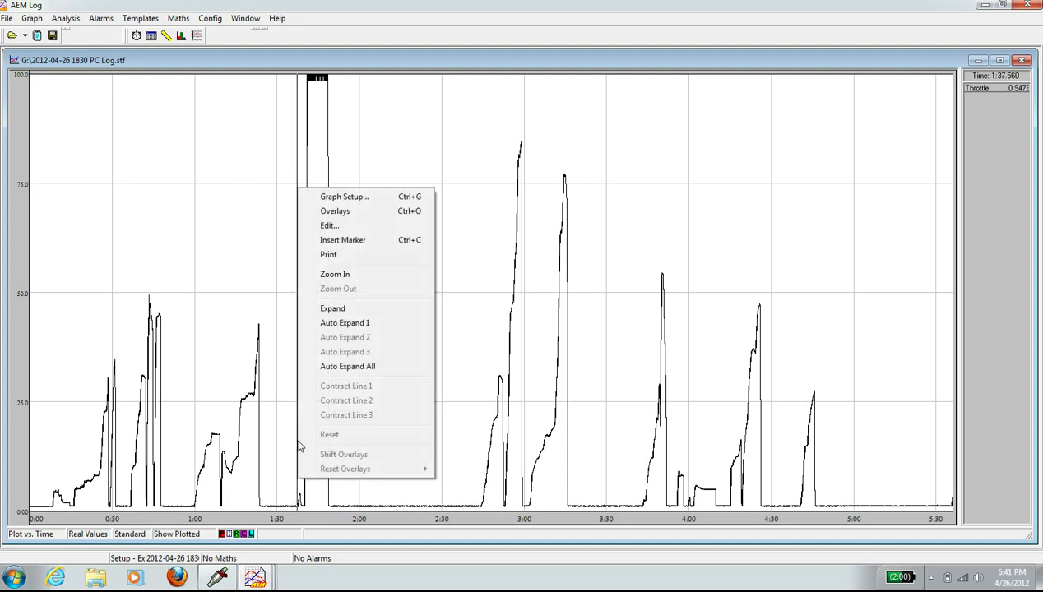
{"action": "left_click", "coordinate": [334, 274]}
{"action": "left_click", "coordinate": [297, 494]}
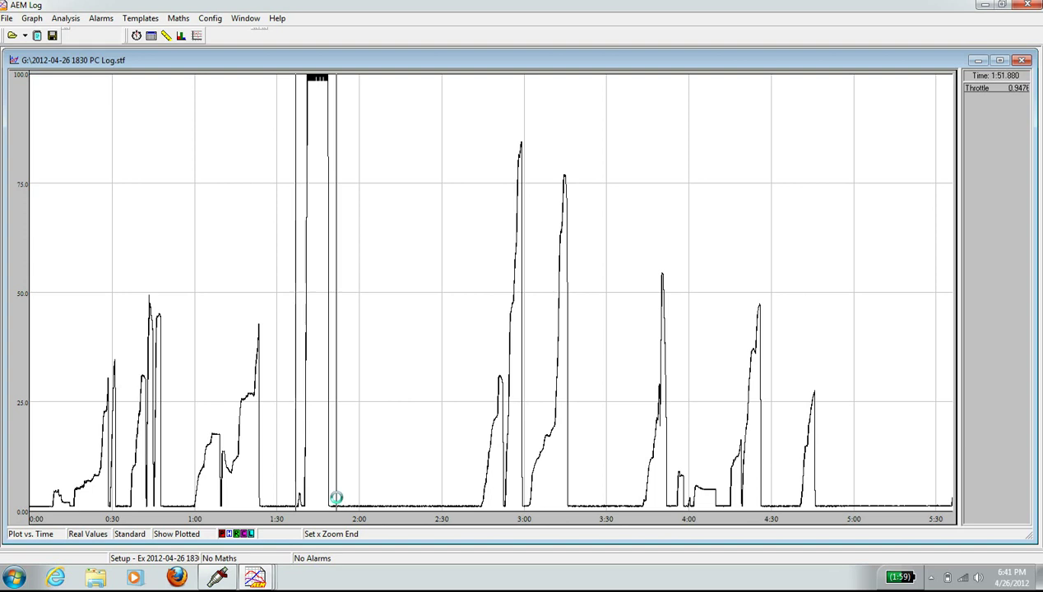
{"action": "left_click", "coordinate": [337, 494]}
Step: Add Engine Load, Engine Speed, O2 #1 and O2 Target in the Overlays editor and redraw
{"action": "right_click", "coordinate": [355, 321]}
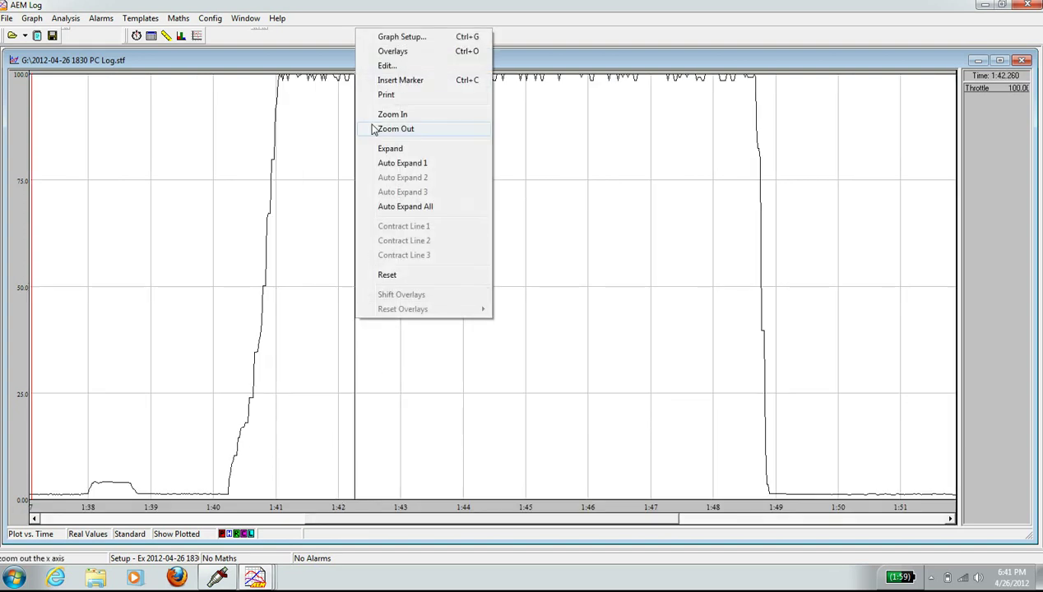
{"action": "left_click", "coordinate": [384, 52]}
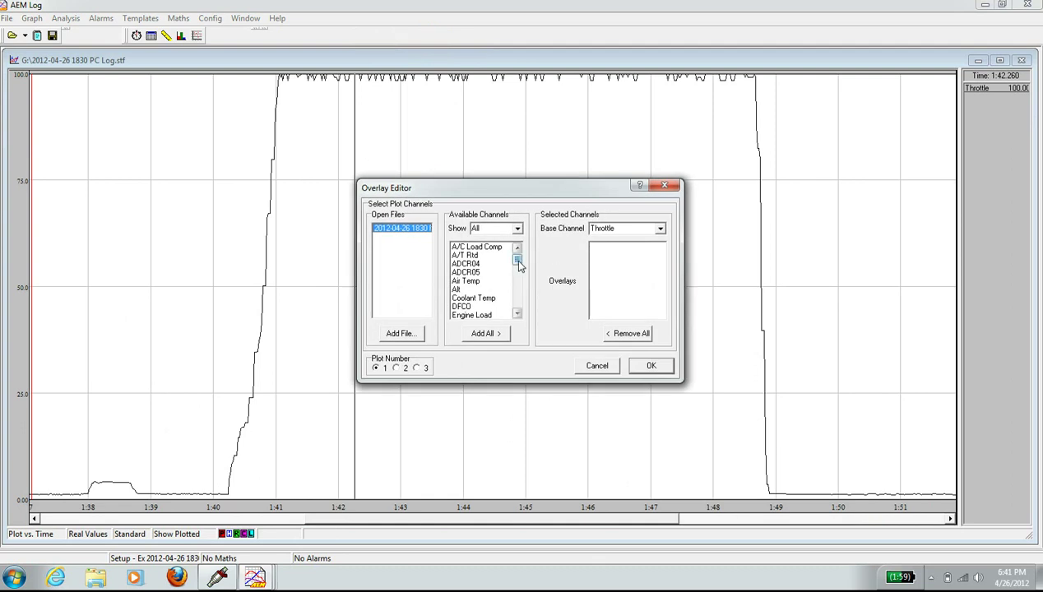
{"action": "left_click_drag", "start_coordinate": [517, 260], "coordinate": [520, 274]}
{"action": "double_click", "coordinate": [489, 263]}
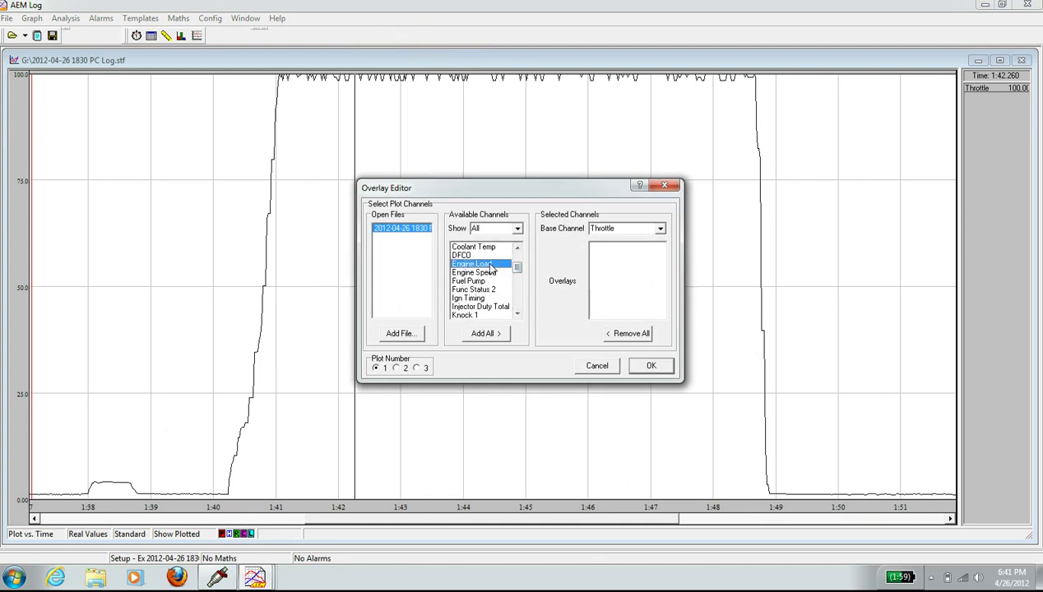
{"action": "double_click", "coordinate": [490, 273]}
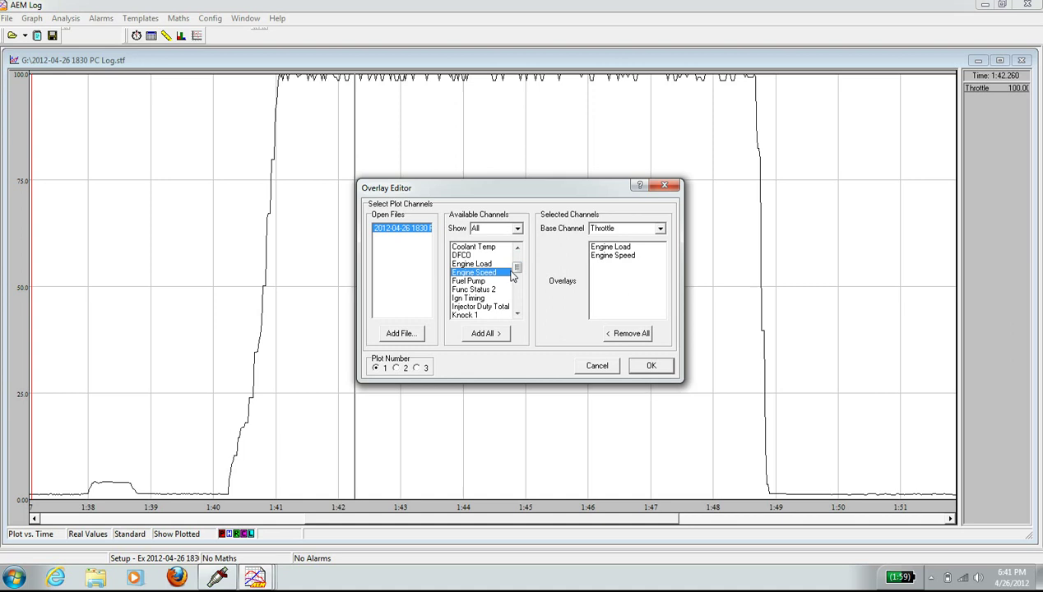
{"action": "left_click_drag", "start_coordinate": [516, 268], "coordinate": [517, 303]}
{"action": "double_click", "coordinate": [500, 298]}
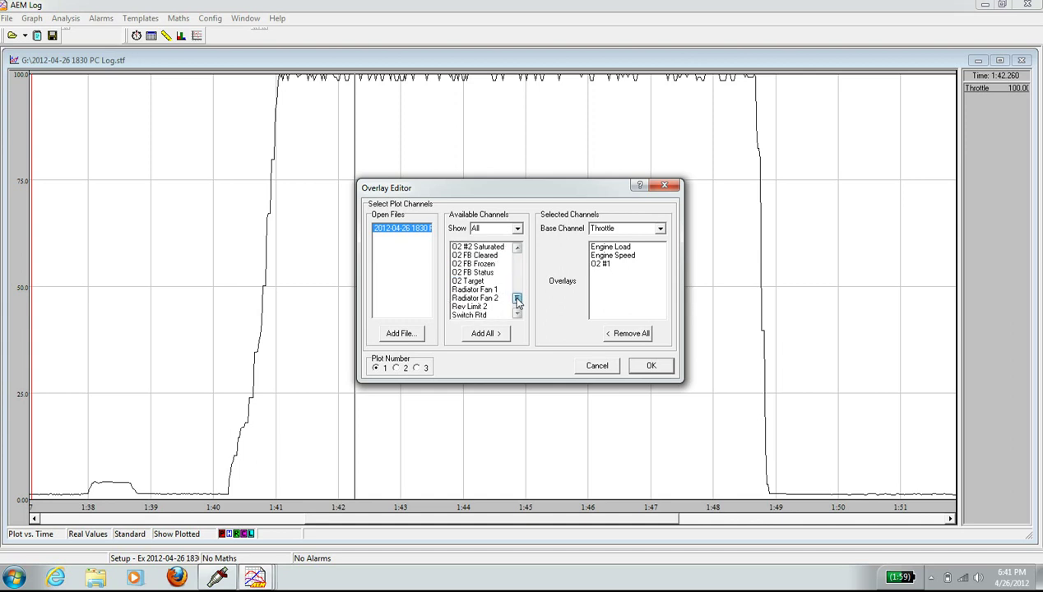
{"action": "double_click", "coordinate": [469, 281]}
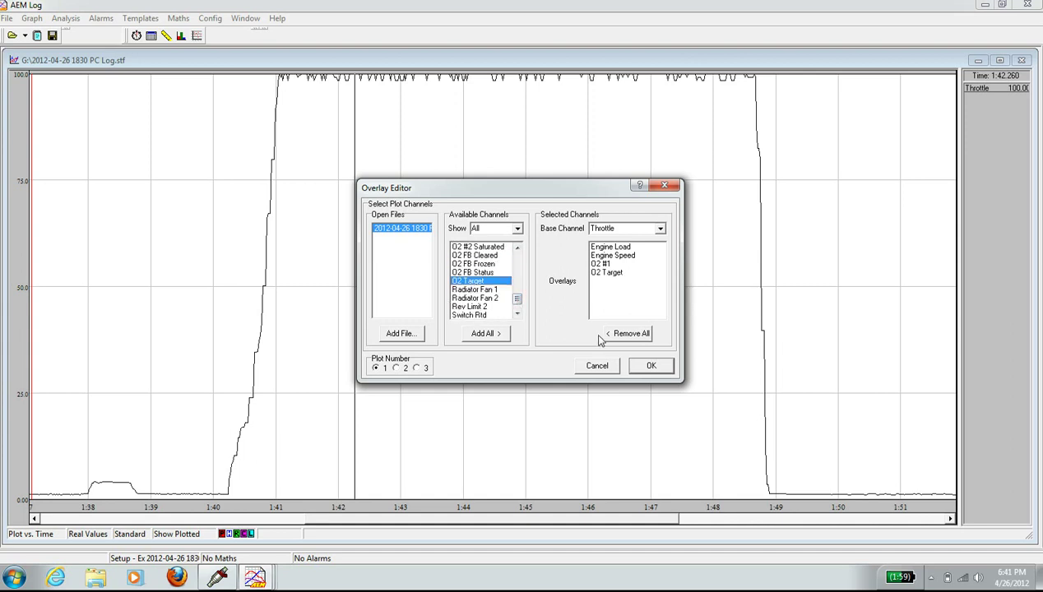
{"action": "left_click", "coordinate": [644, 370]}
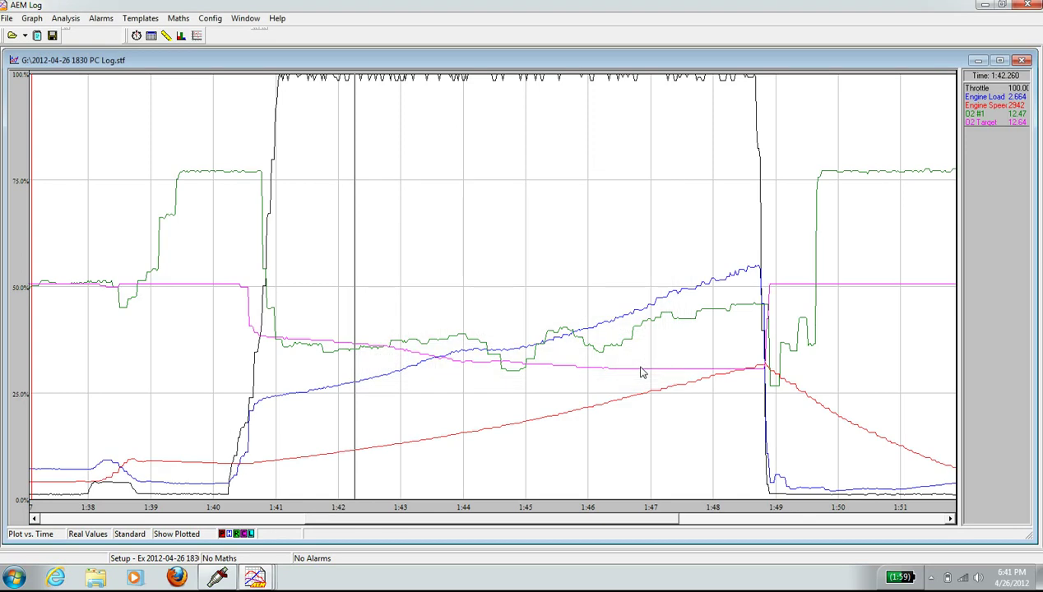
Step: Move the time cursor to about 1:41 and make the O2 Target trace purple
{"action": "left_click_drag", "start_coordinate": [255, 429], "coordinate": [287, 433]}
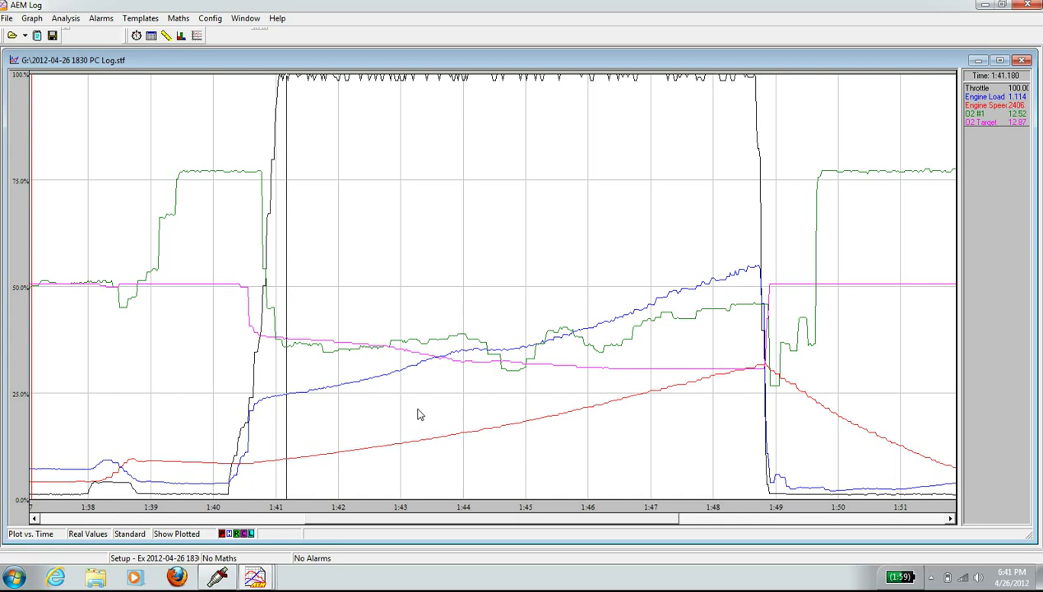
{"action": "right_click", "coordinate": [990, 125]}
{"action": "right_click", "coordinate": [982, 131]}
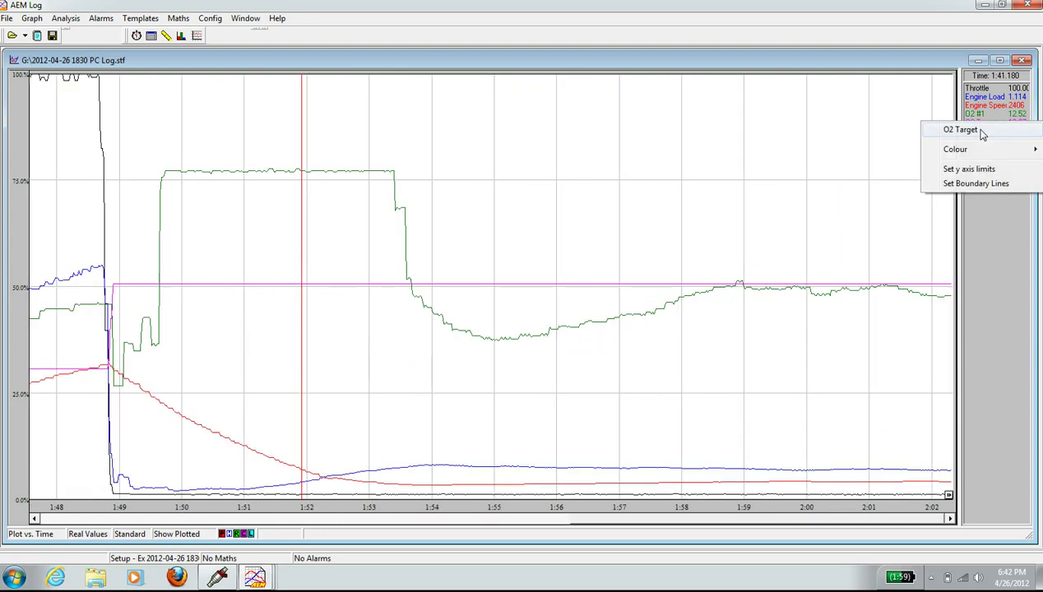
{"action": "mouse_move", "coordinate": [978, 149]}
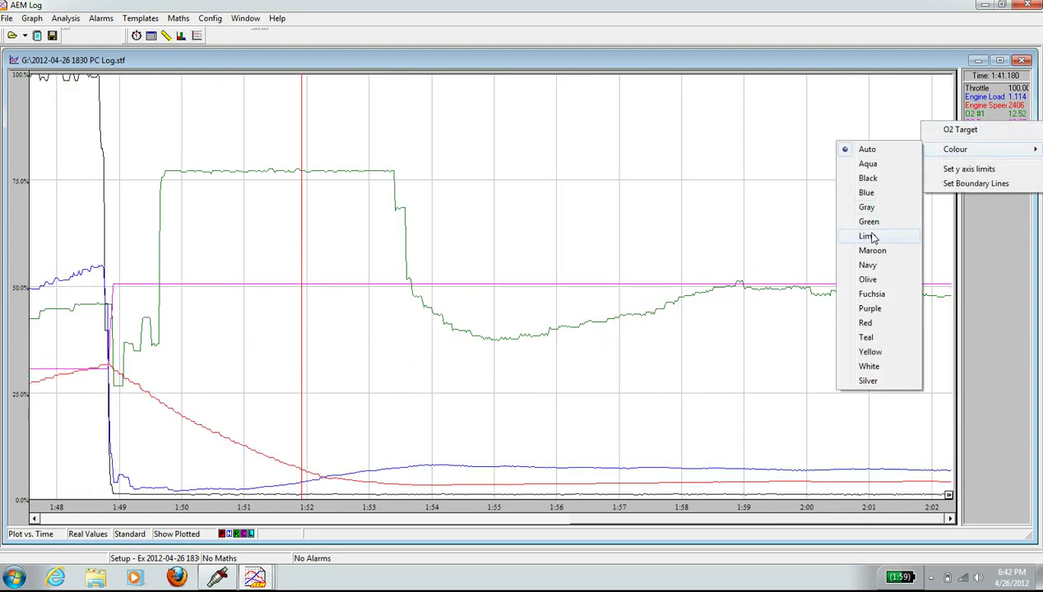
{"action": "left_click", "coordinate": [869, 309]}
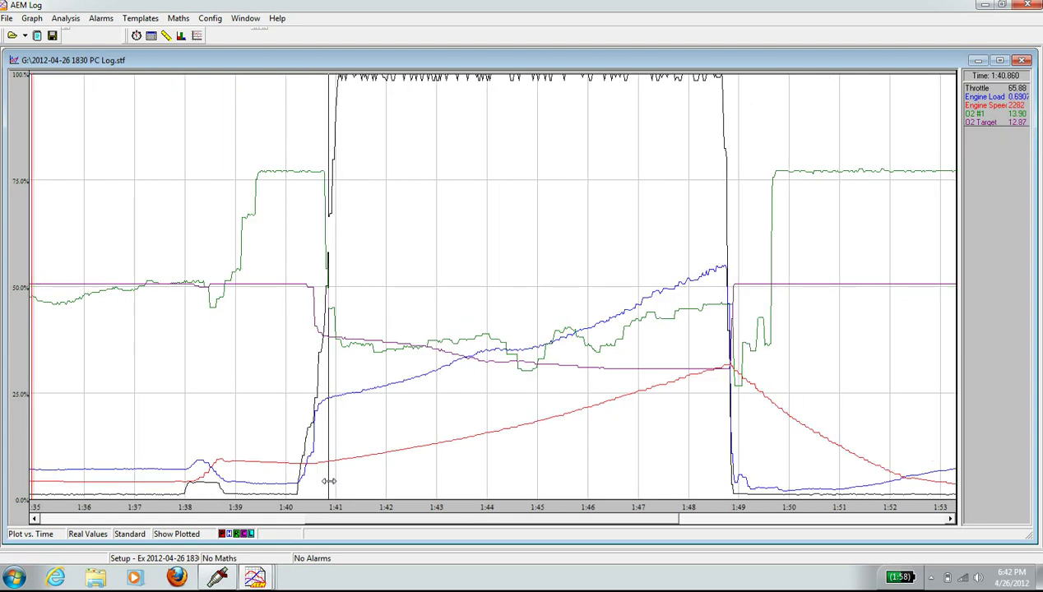
Step: Fine-tune the time cursor to 1:41.28, where O2 #1 reads 12.58 against 12.81 target
{"action": "left_click", "coordinate": [343, 481]}
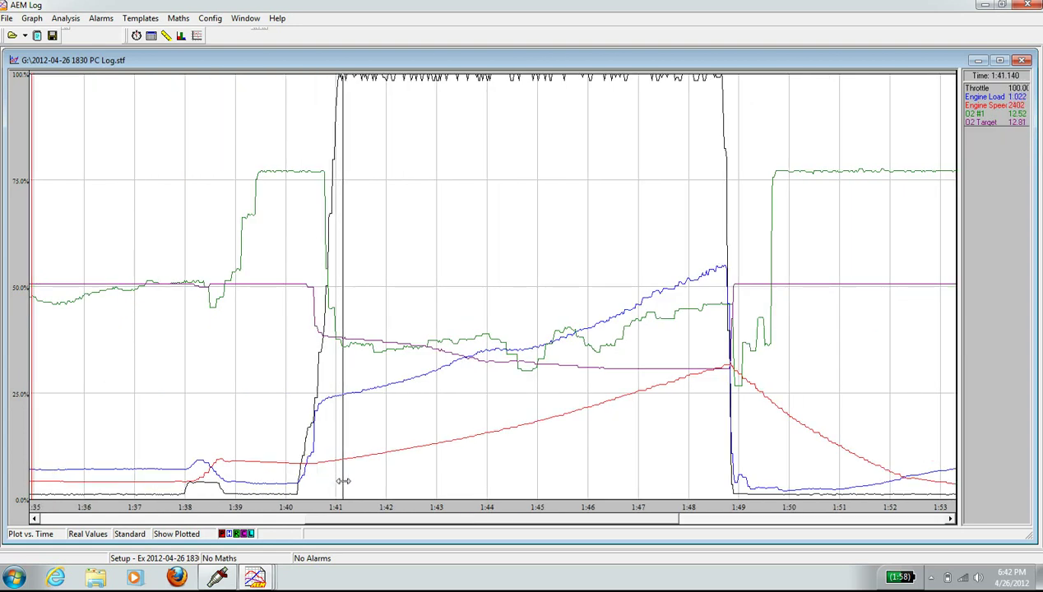
{"action": "left_click_drag", "start_coordinate": [342, 481], "coordinate": [348, 481]}
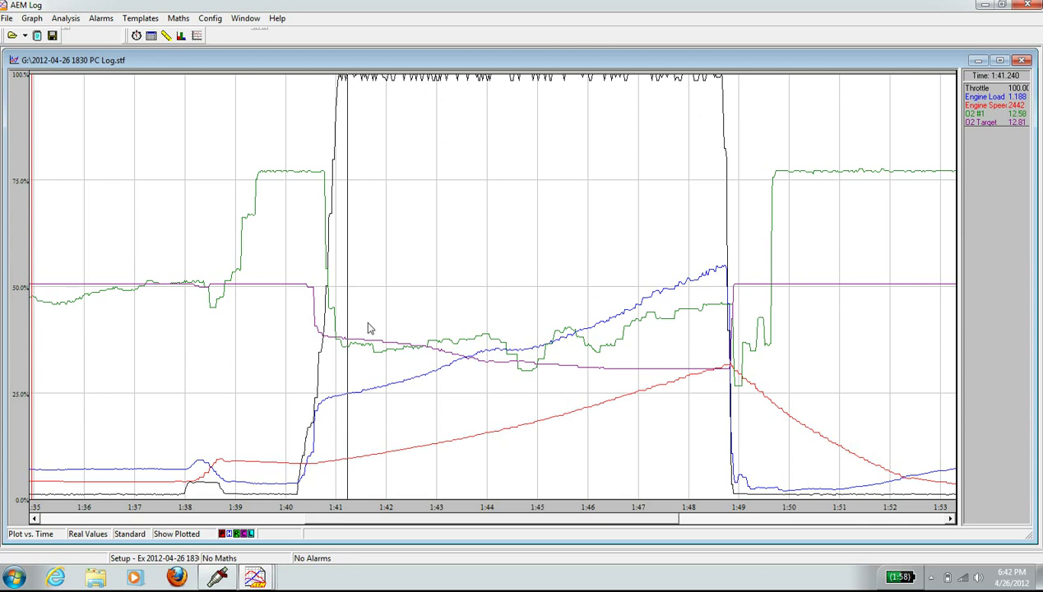
{"action": "left_click_drag", "start_coordinate": [344, 474], "coordinate": [592, 380]}
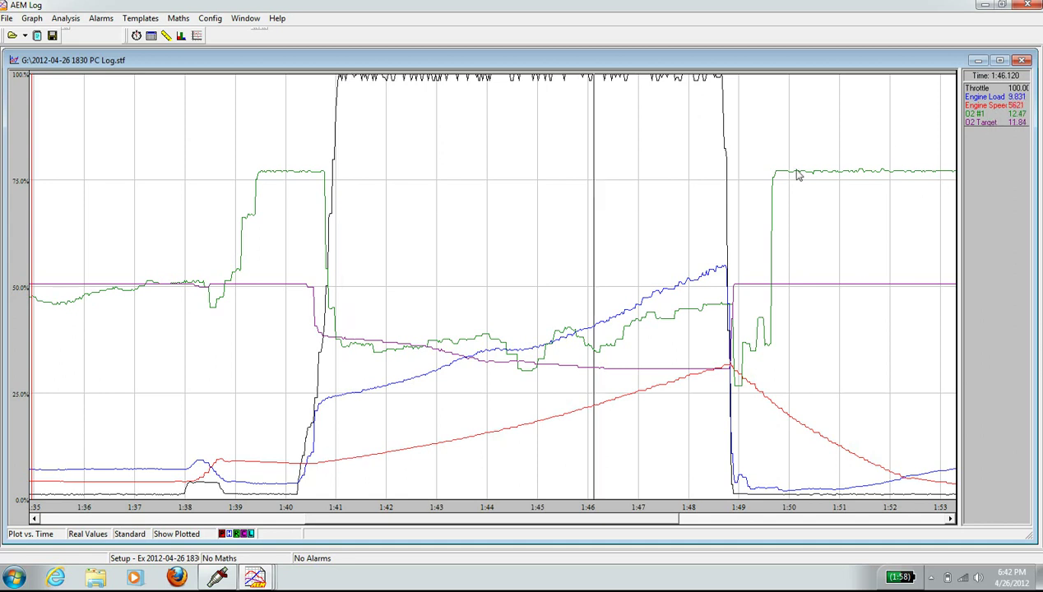
{"action": "left_click_drag", "start_coordinate": [340, 477], "coordinate": [352, 485]}
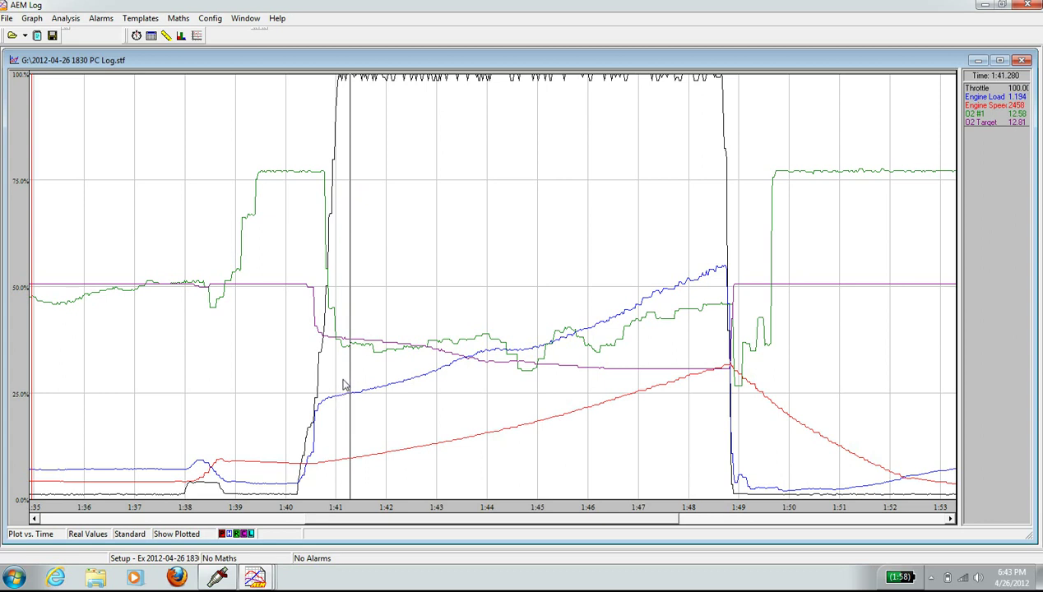
Step: Slide the cursor to 1:44.04 (4004 rpm, O2 12.98 vs 12.07 target), then scroll the graph onward
{"action": "left_click_drag", "start_coordinate": [345, 377], "coordinate": [489, 378]}
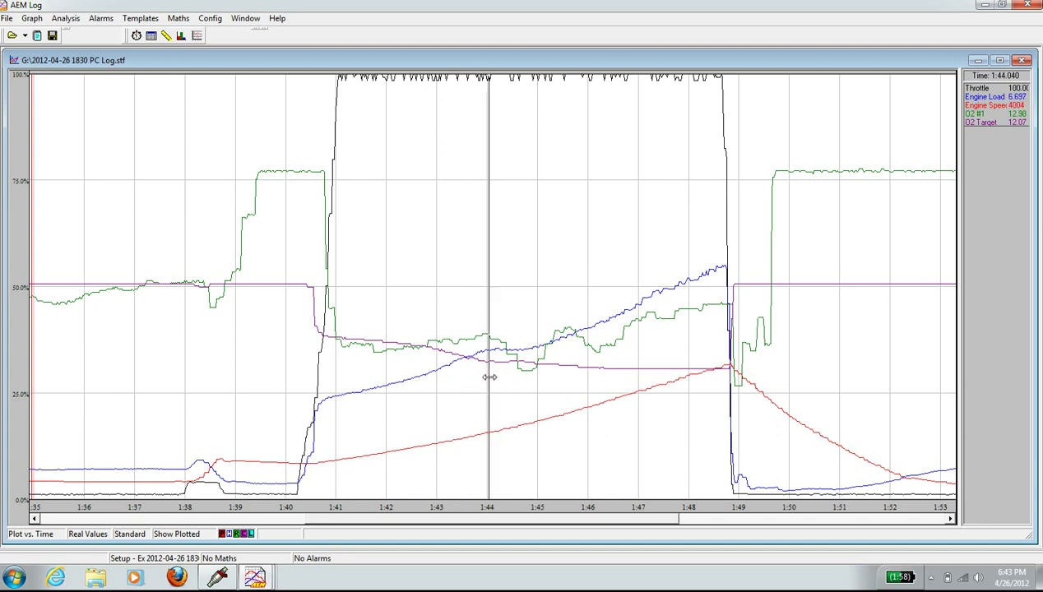
{"action": "scroll", "coordinate": [489, 379], "scroll_direction": "down", "scroll_amount": 2}
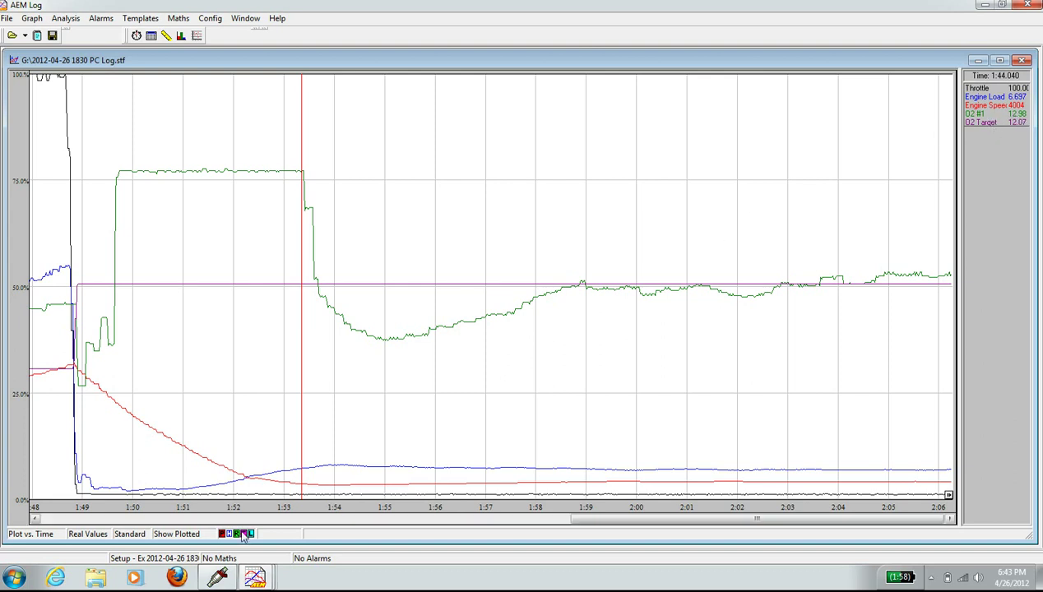
Step: Enter 5.6 in the 4000 rpm/7.1 PSIg fuel cell and 4.6 in the 4000/4.1 cell
{"action": "left_click", "coordinate": [218, 576]}
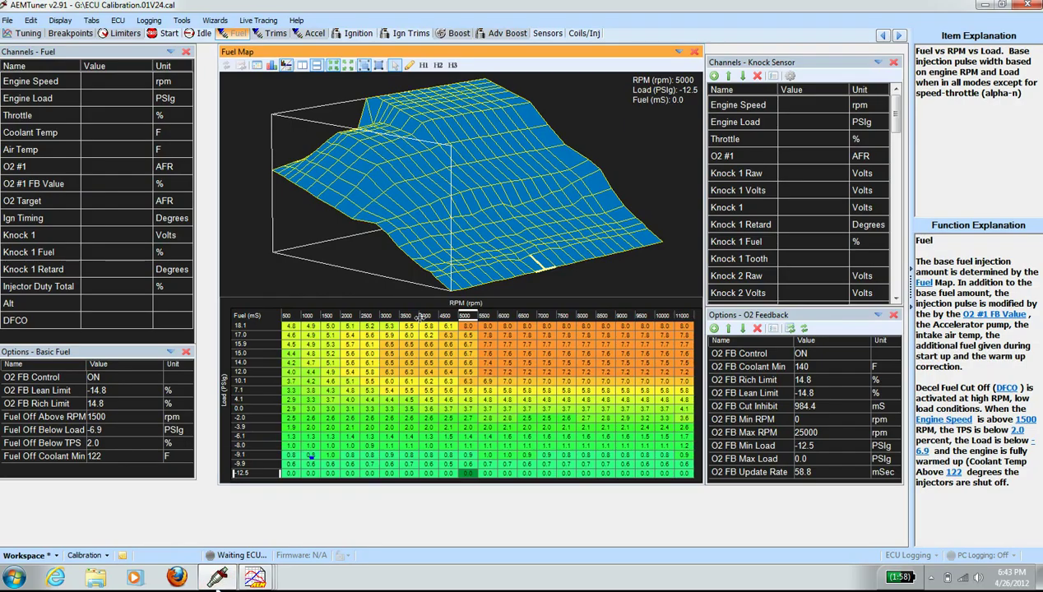
{"action": "left_click", "coordinate": [425, 391]}
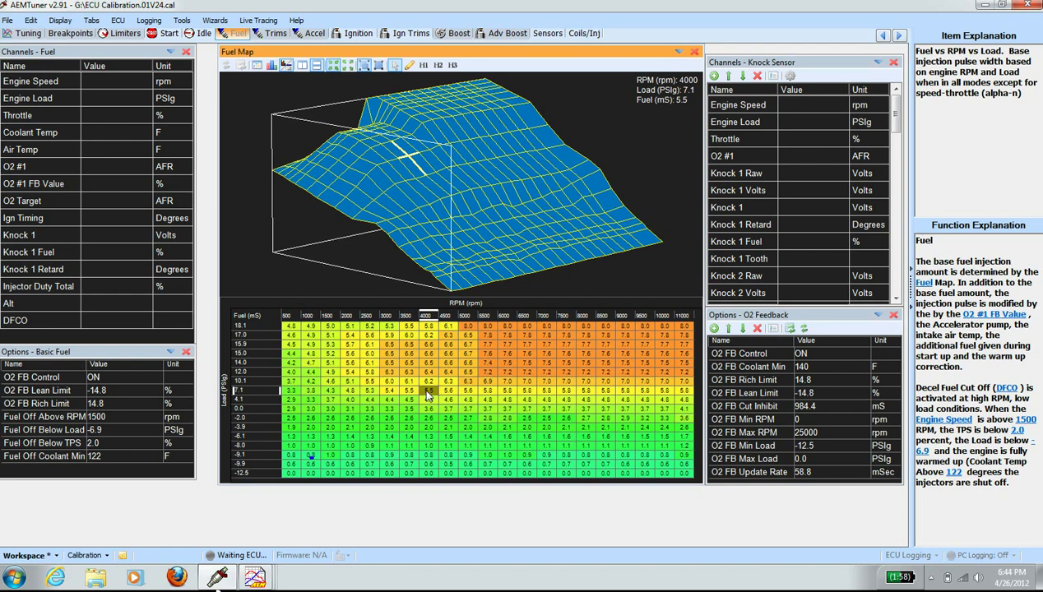
{"action": "double_click", "coordinate": [427, 392]}
{"action": "key", "text": "Return"}
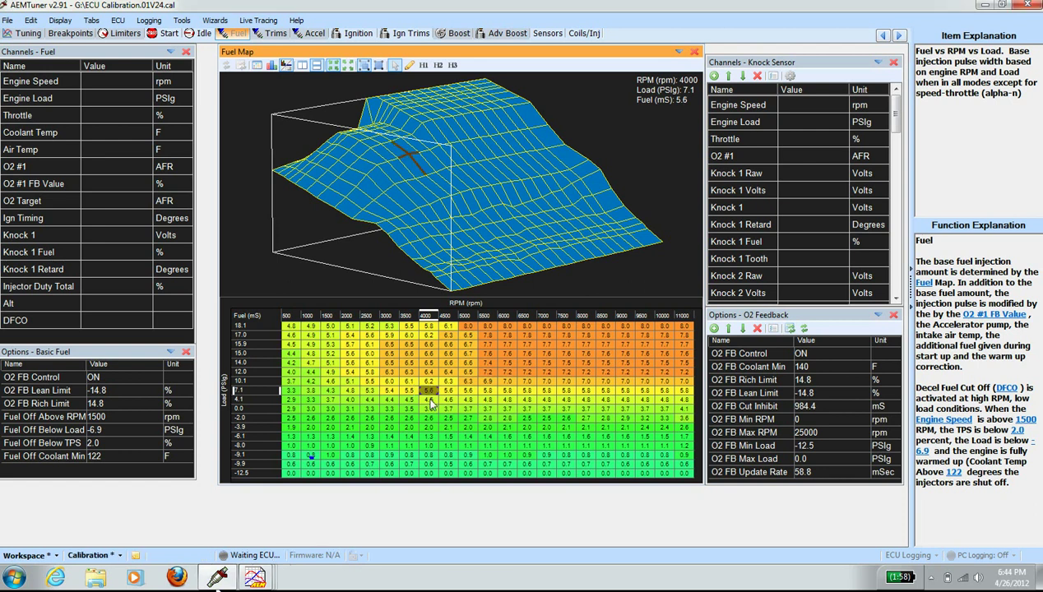
{"action": "double_click", "coordinate": [429, 399]}
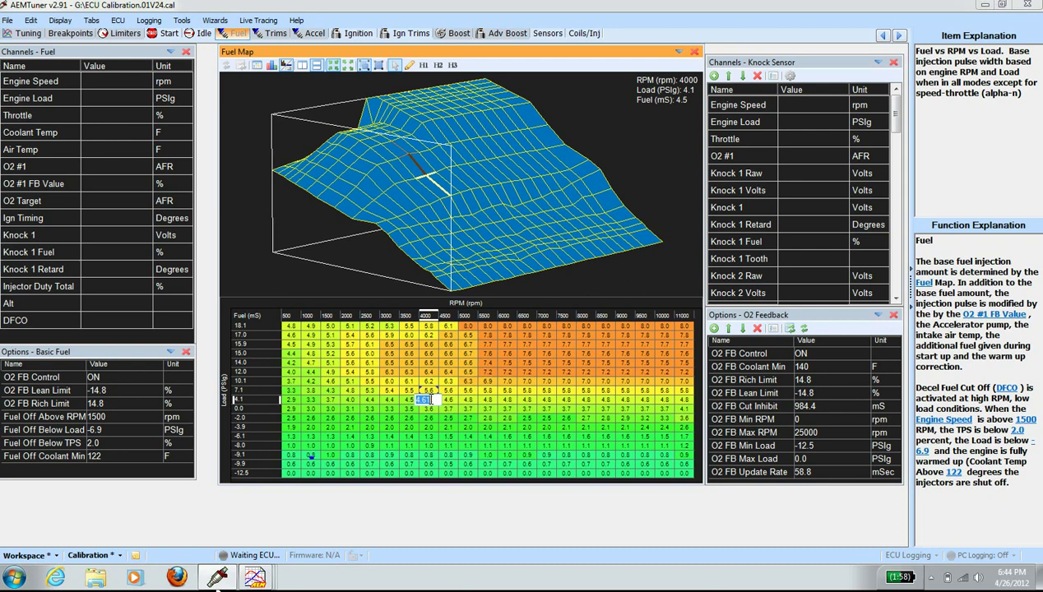
{"action": "type", "text": "4.6"}
{"action": "key", "text": "Return"}
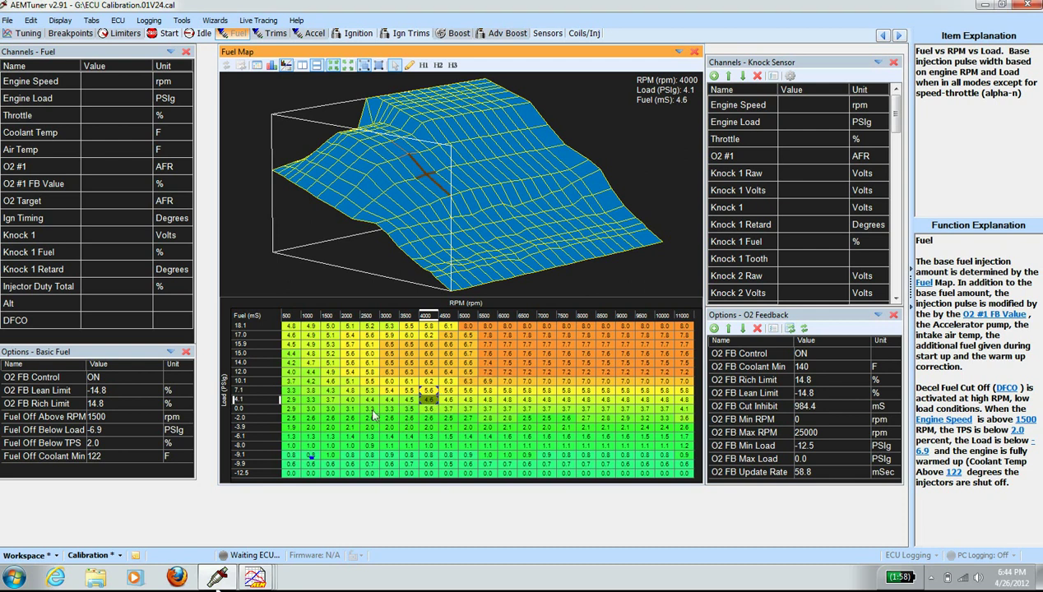
Step: Save the edited calibration from the File menu
{"action": "left_click", "coordinate": [7, 20]}
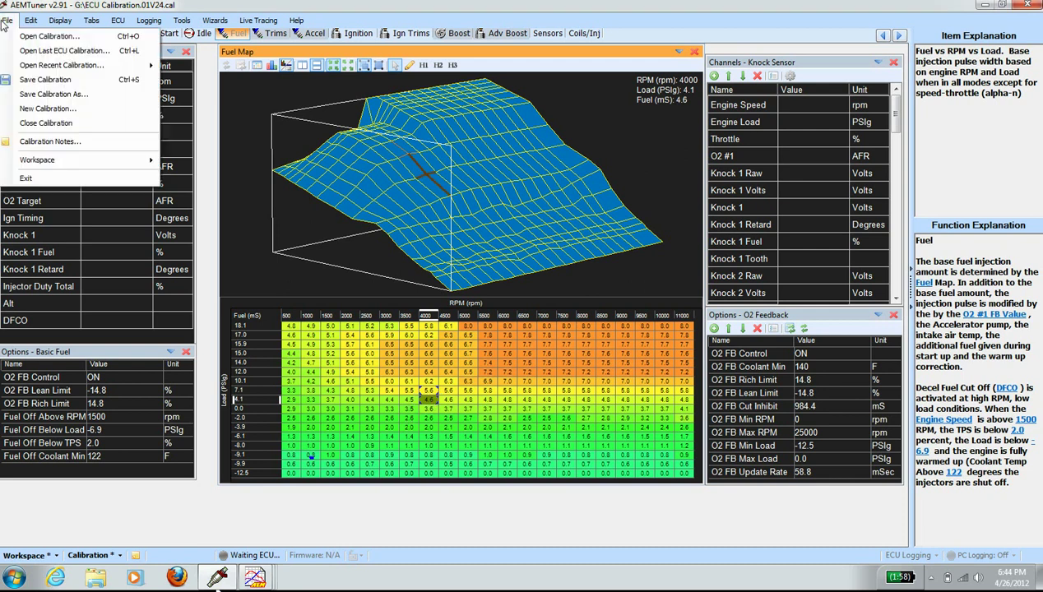
{"action": "left_click", "coordinate": [47, 80]}
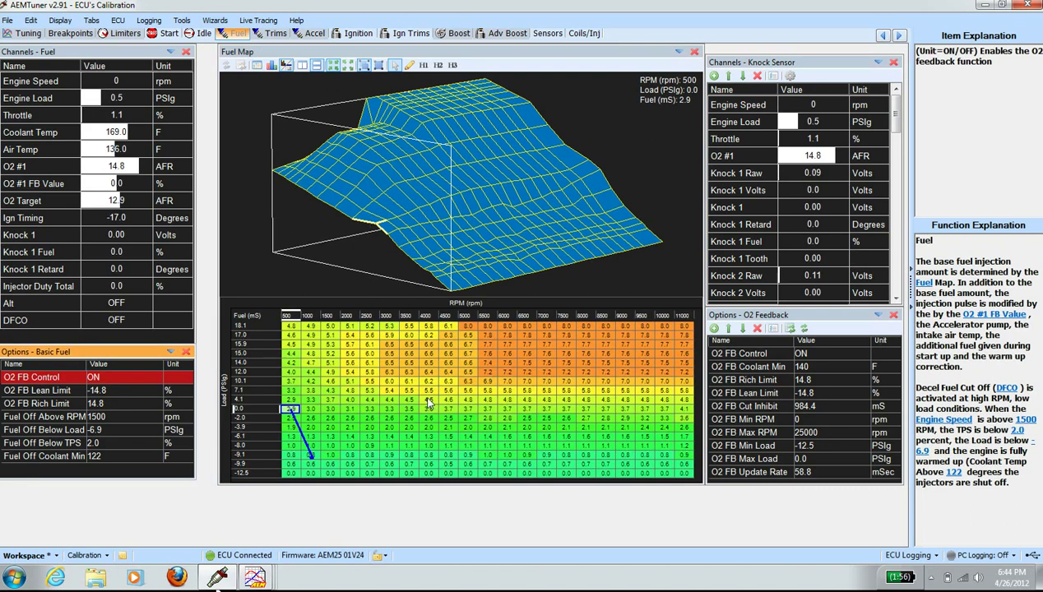
Step: Set the 4000 rpm fuel cells to 5.6 mS at 7.1 PSIg and 4.6 mS at 4.1 PSIg
{"action": "left_click", "coordinate": [428, 393]}
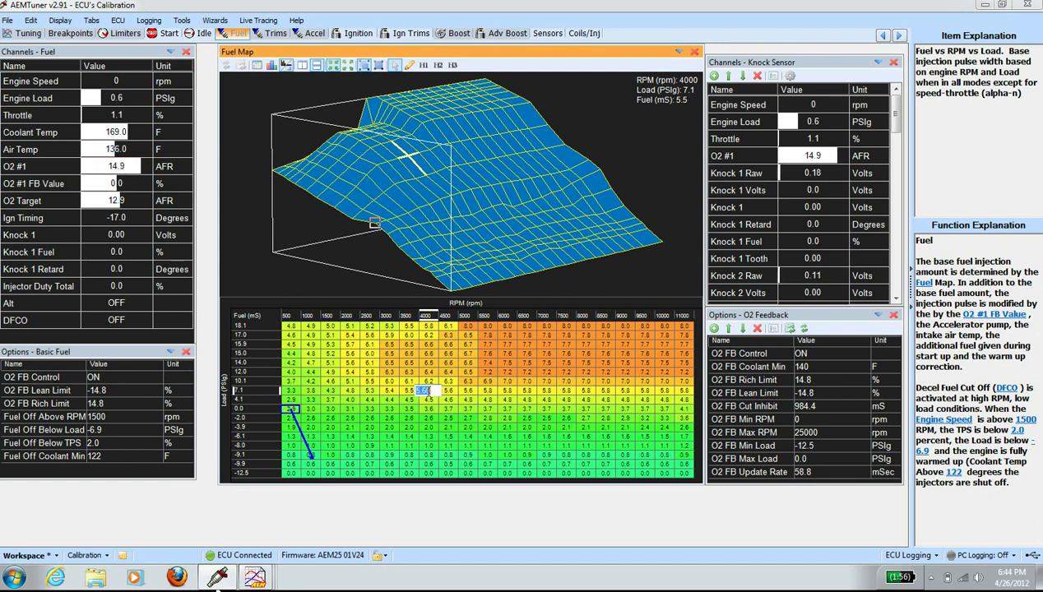
{"action": "key", "text": "Return"}
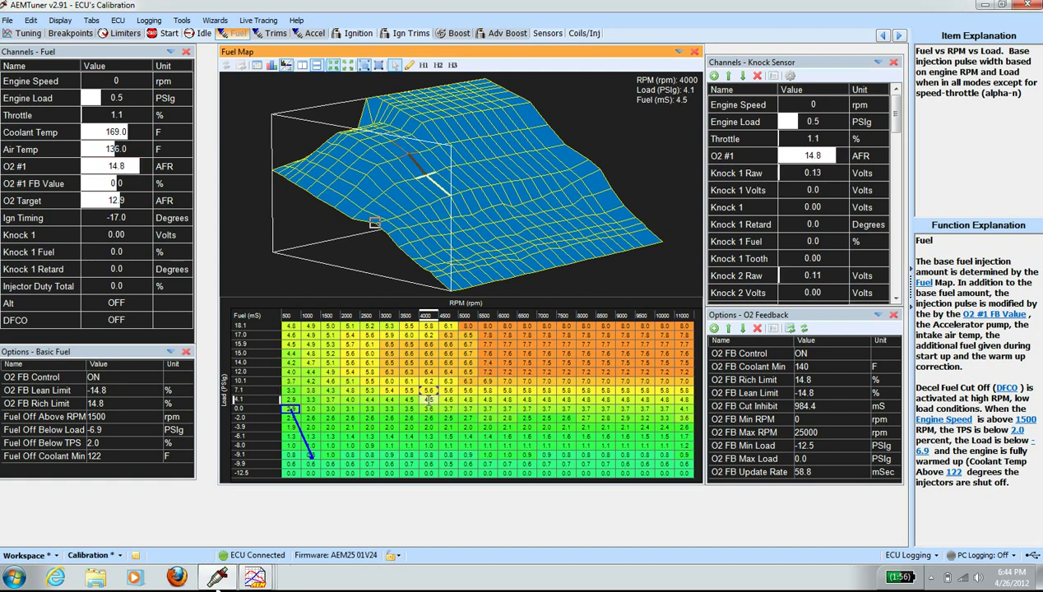
{"action": "key", "text": "plus"}
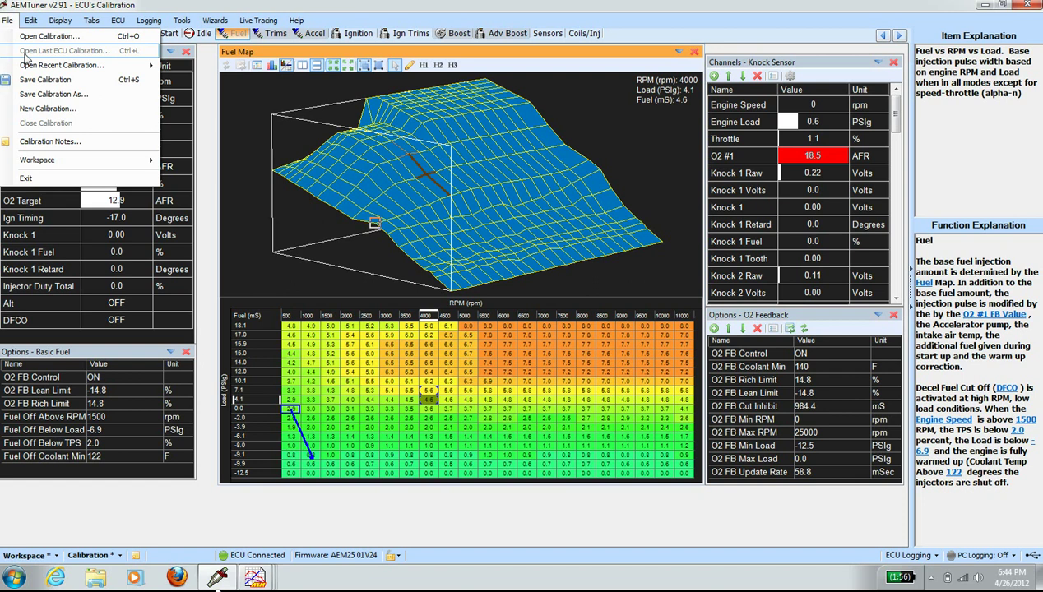
Step: Save the calibration over ECU Calibration.01V24.cal, confirming the file replacement
{"action": "left_click", "coordinate": [34, 79]}
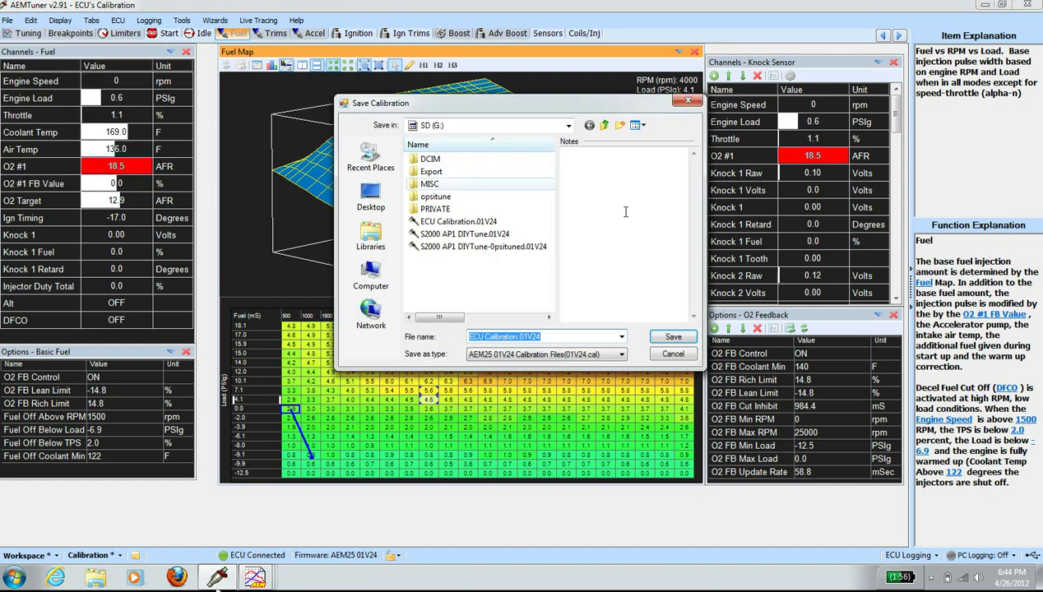
{"action": "left_click", "coordinate": [671, 338]}
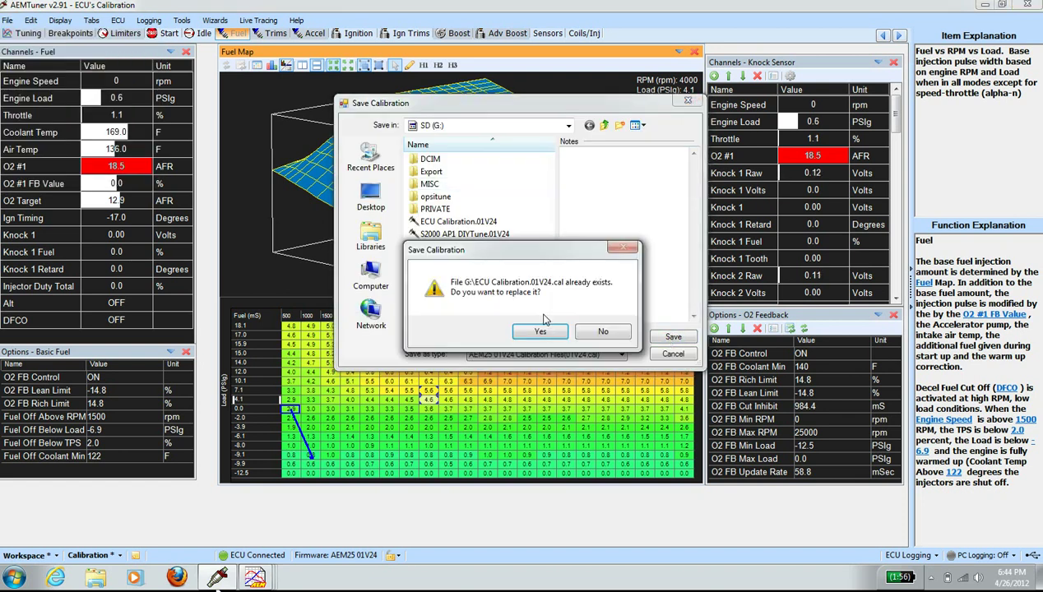
{"action": "left_click", "coordinate": [540, 331]}
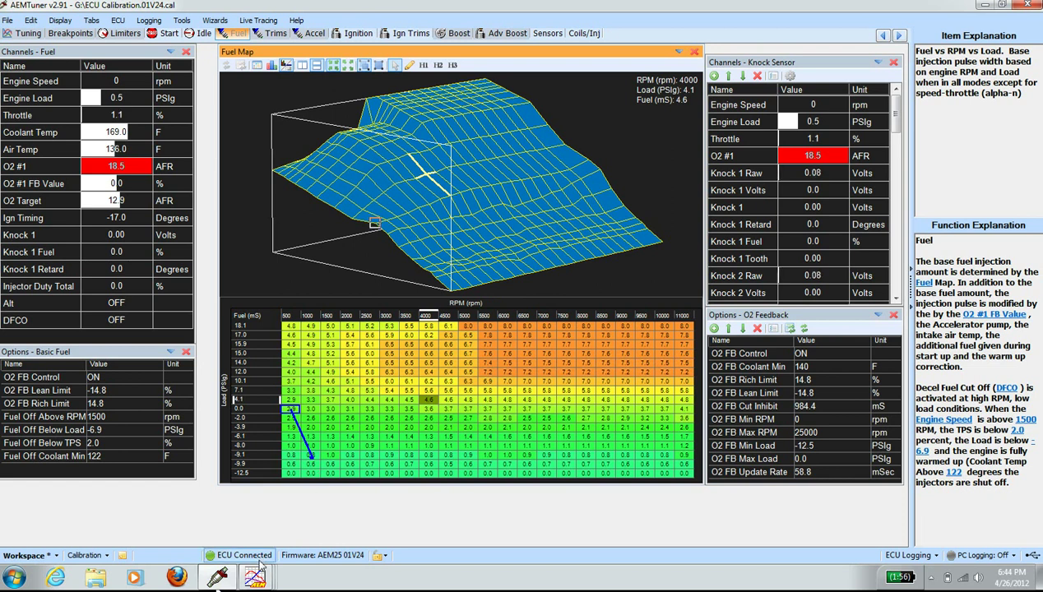
Step: Scroll AEM Log back to the 1:36–1:53 pull and place the marker at 1:44.86 (11.72 vs 12.01 AFR)
{"action": "left_click", "coordinate": [217, 578]}
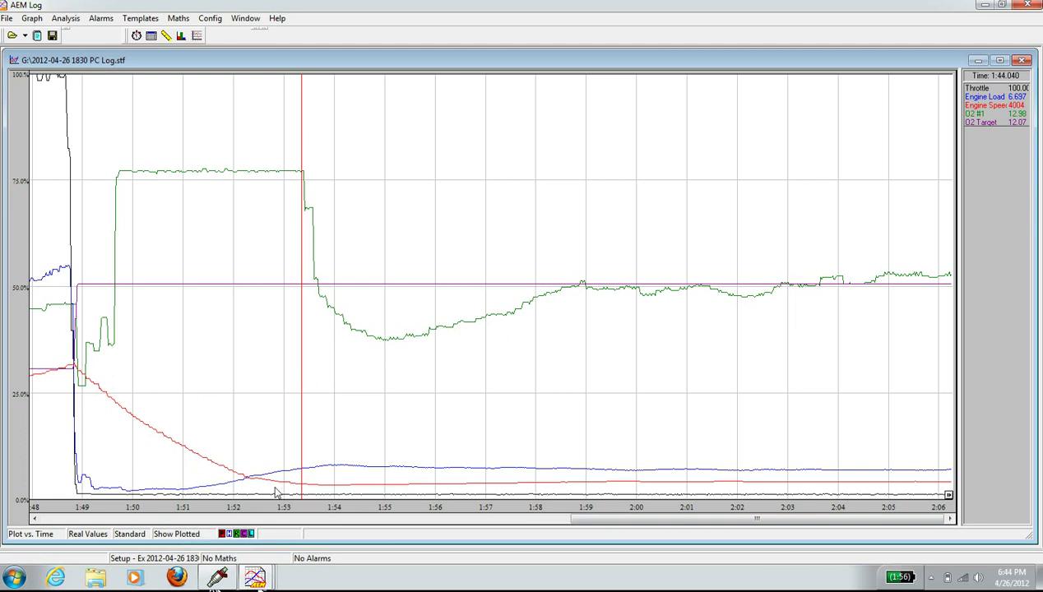
{"action": "left_click_drag", "start_coordinate": [597, 518], "coordinate": [333, 520]}
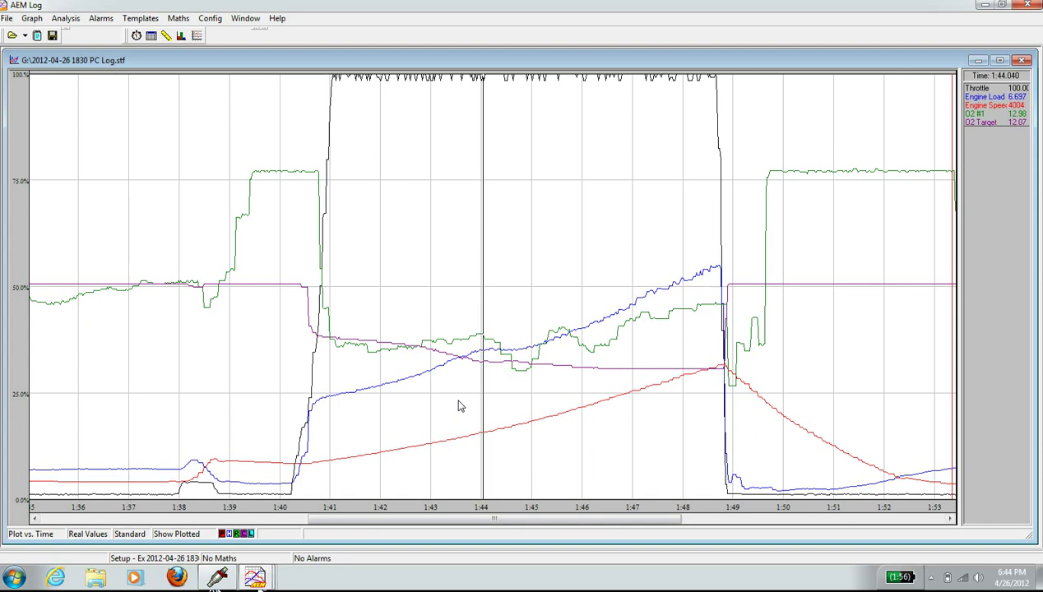
{"action": "left_click_drag", "start_coordinate": [489, 379], "coordinate": [523, 383]}
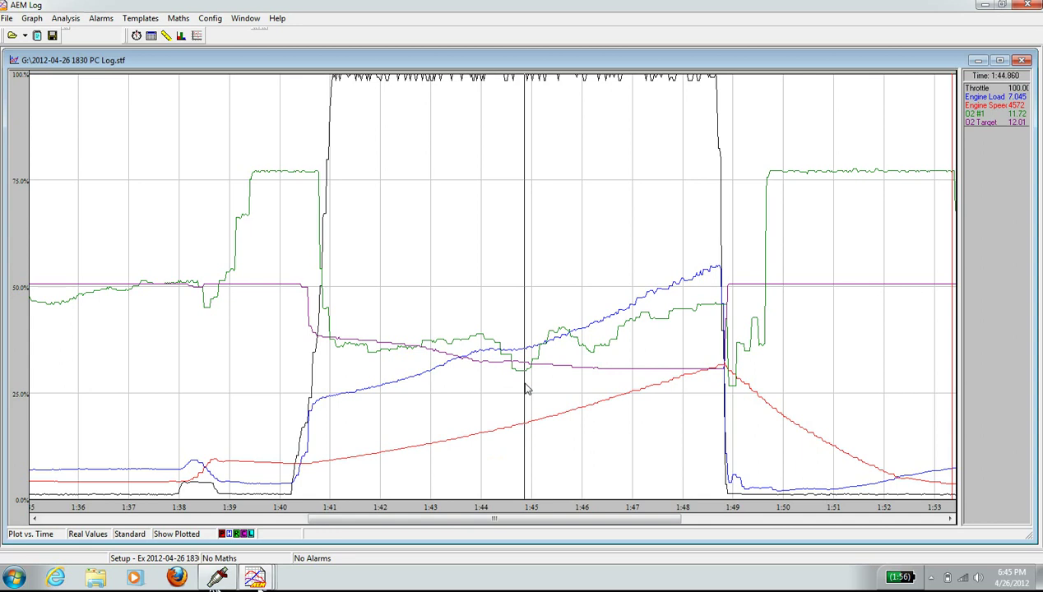
Step: Lower the 4500 rpm cells to 6.2 mS at 10.1 PSIg and 5.4 mS at 7.1 PSIg, then return to AEM Log
{"action": "left_click", "coordinate": [217, 577]}
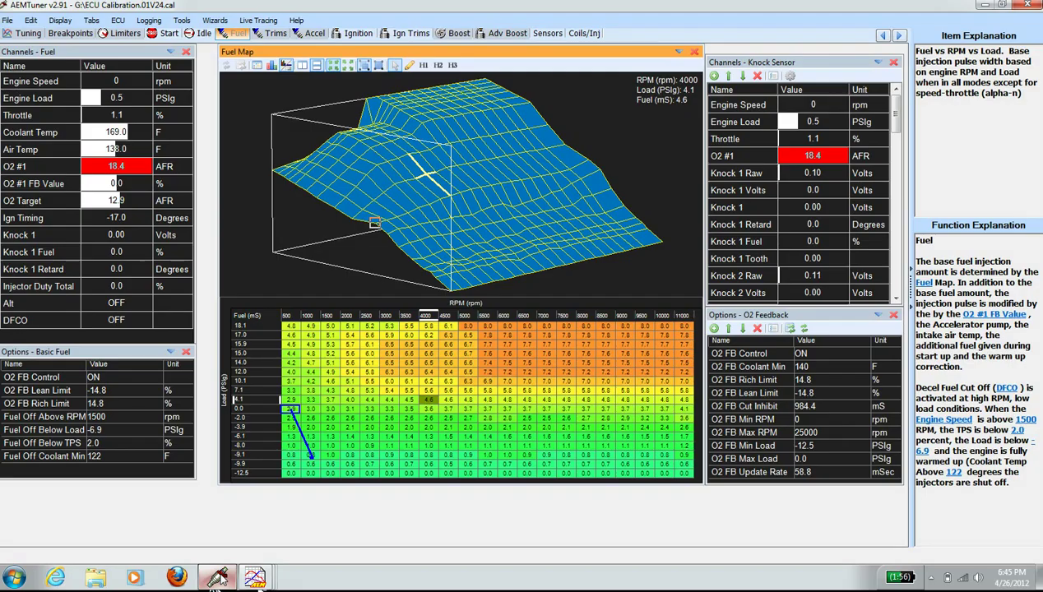
{"action": "left_click", "coordinate": [449, 382]}
{"action": "key", "text": "minus"}
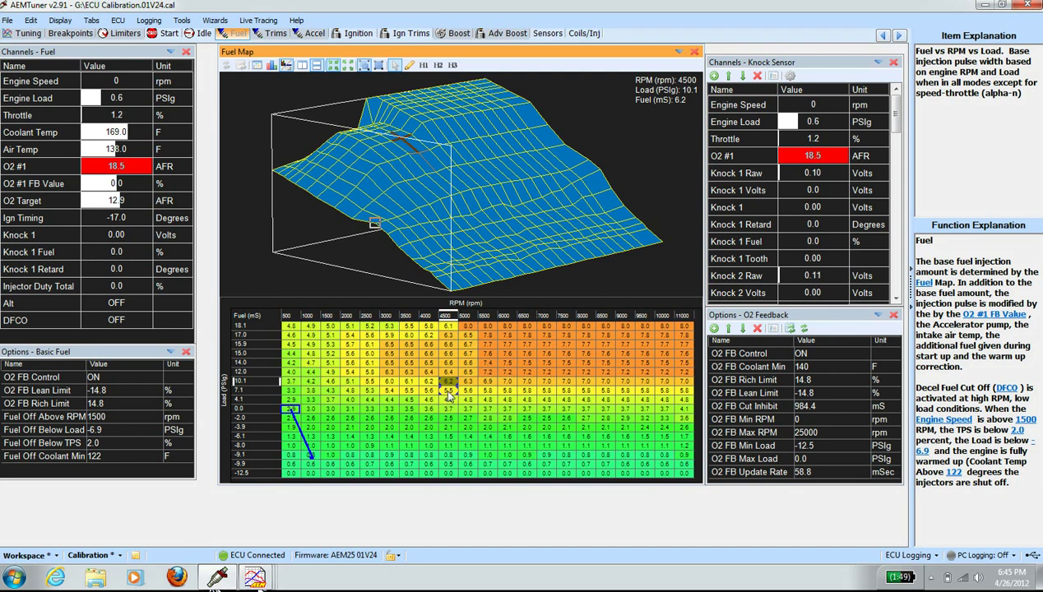
{"action": "left_click", "coordinate": [448, 391]}
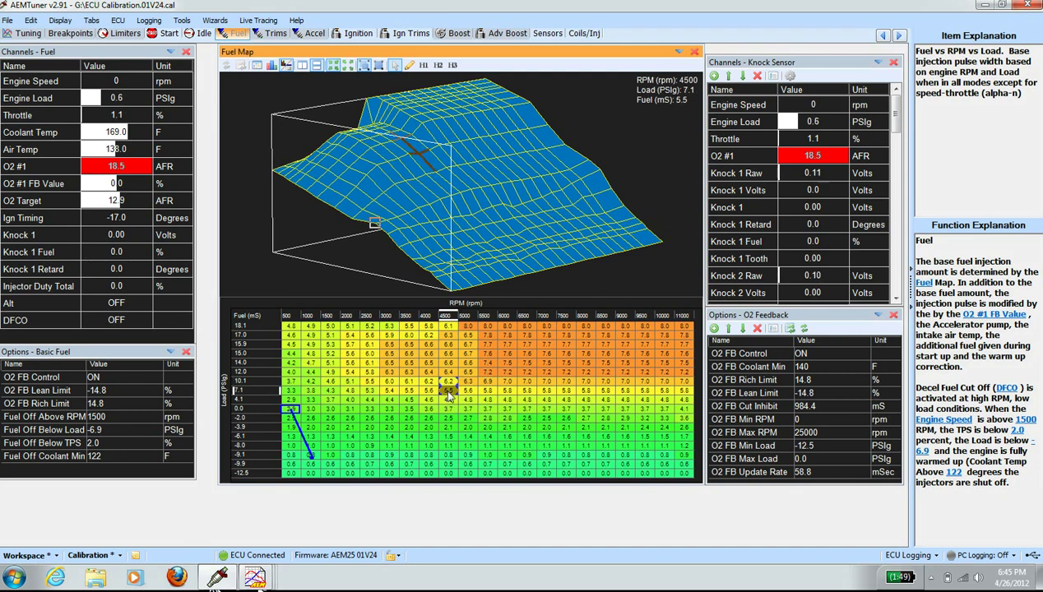
{"action": "double_click", "coordinate": [444, 390]}
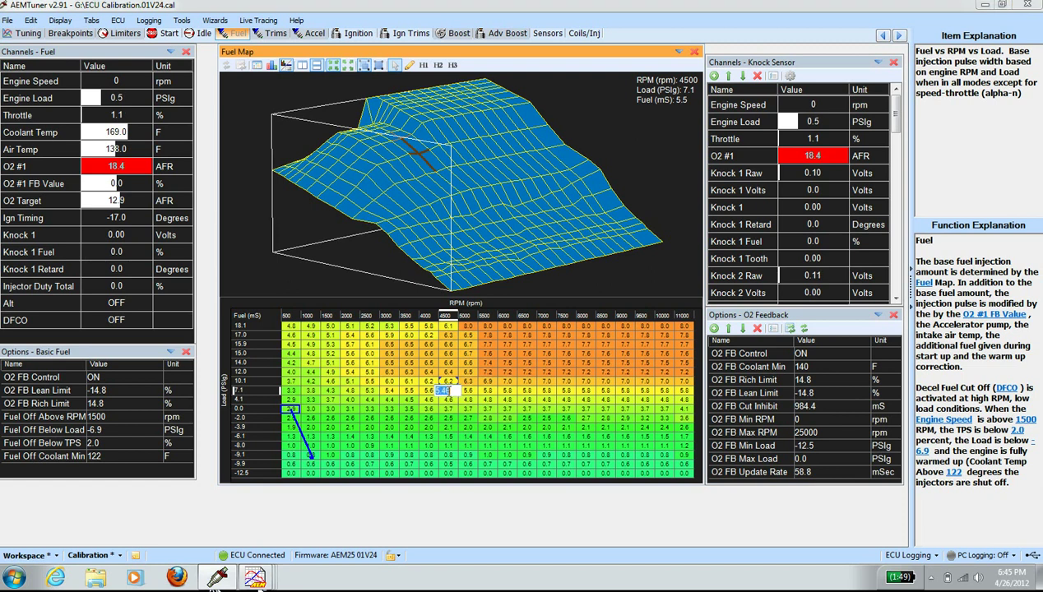
{"action": "type", "text": "5.4"}
{"action": "key", "text": "Return"}
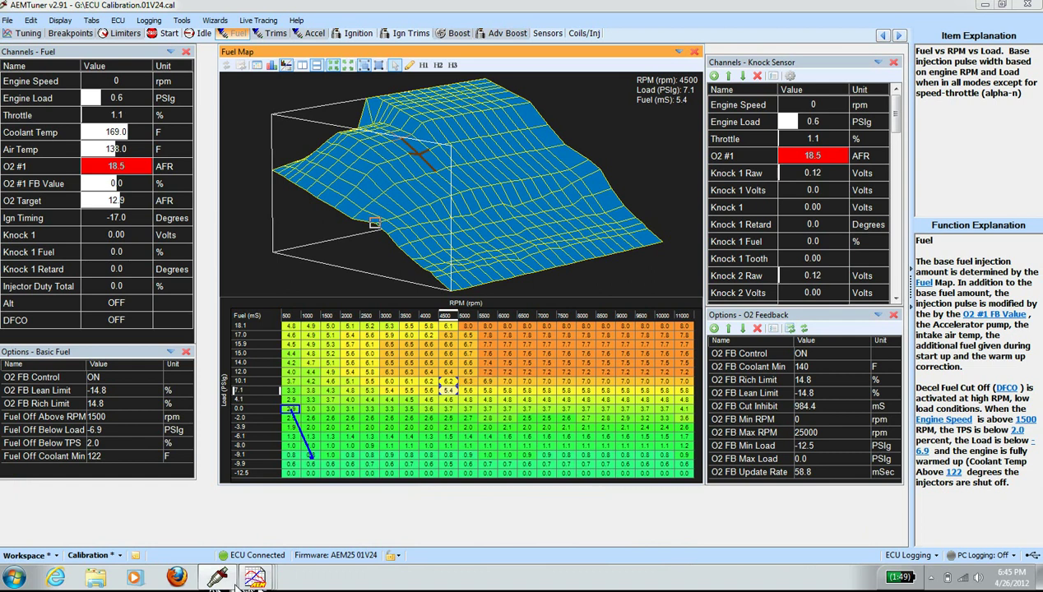
{"action": "left_click", "coordinate": [251, 580]}
Step: Put the log marker at 1:45.58 (~5160 rpm, 13.15 AFR vs 11.90 target), then return to AEMTuner
{"action": "left_click", "coordinate": [537, 394]}
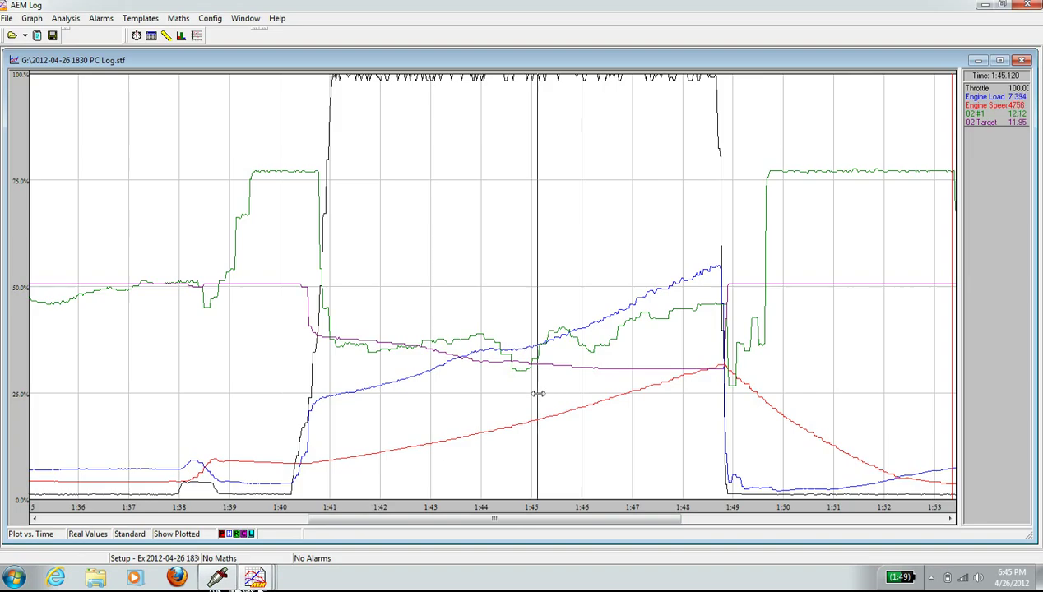
{"action": "left_click_drag", "start_coordinate": [537, 394], "coordinate": [561, 394]}
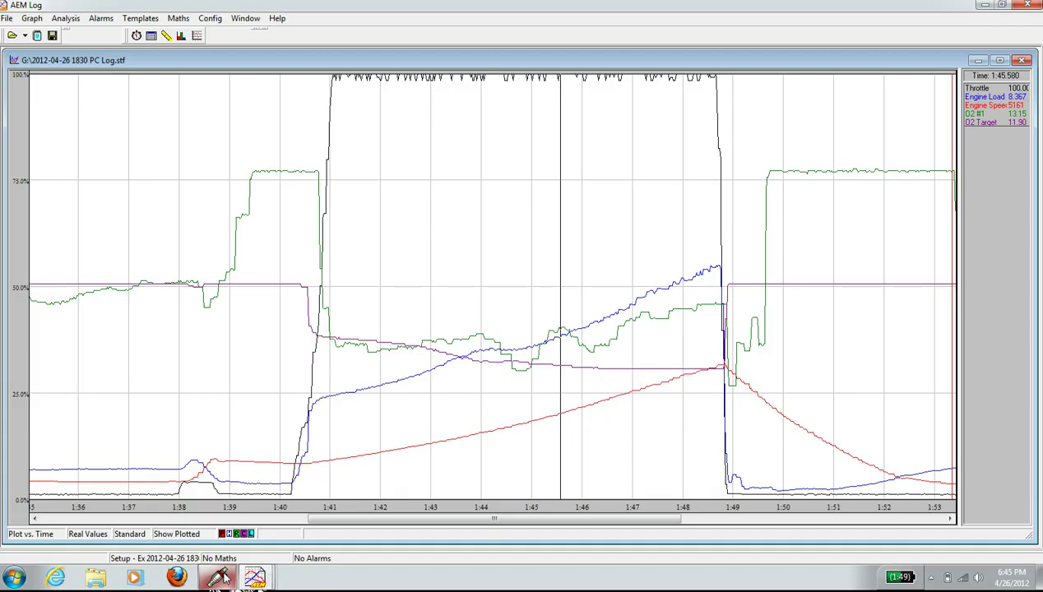
{"action": "left_click", "coordinate": [442, 391]}
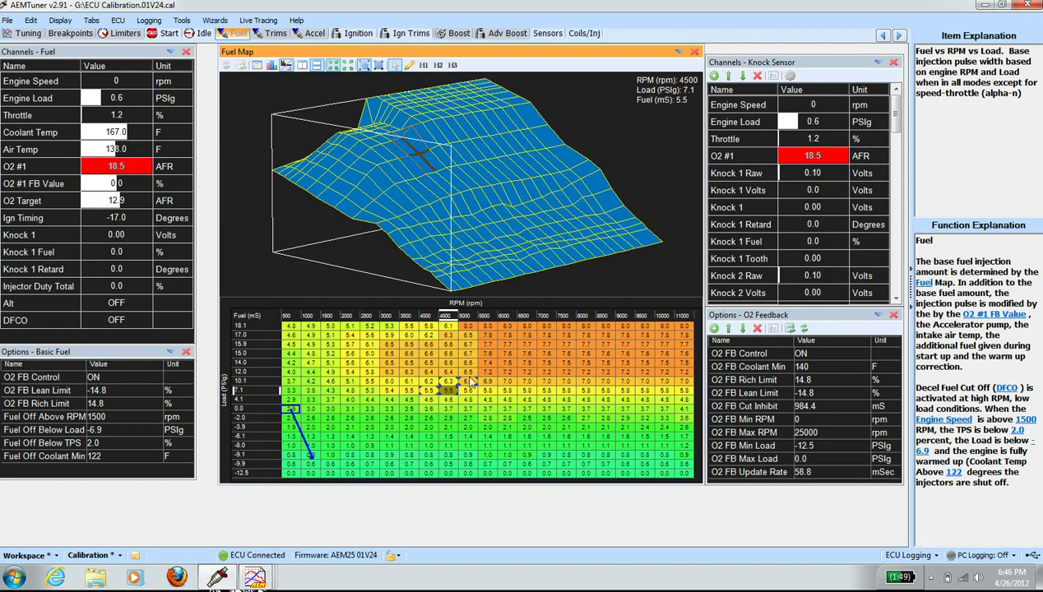
{"action": "left_click", "coordinate": [468, 373]}
{"action": "key", "text": "Down"}
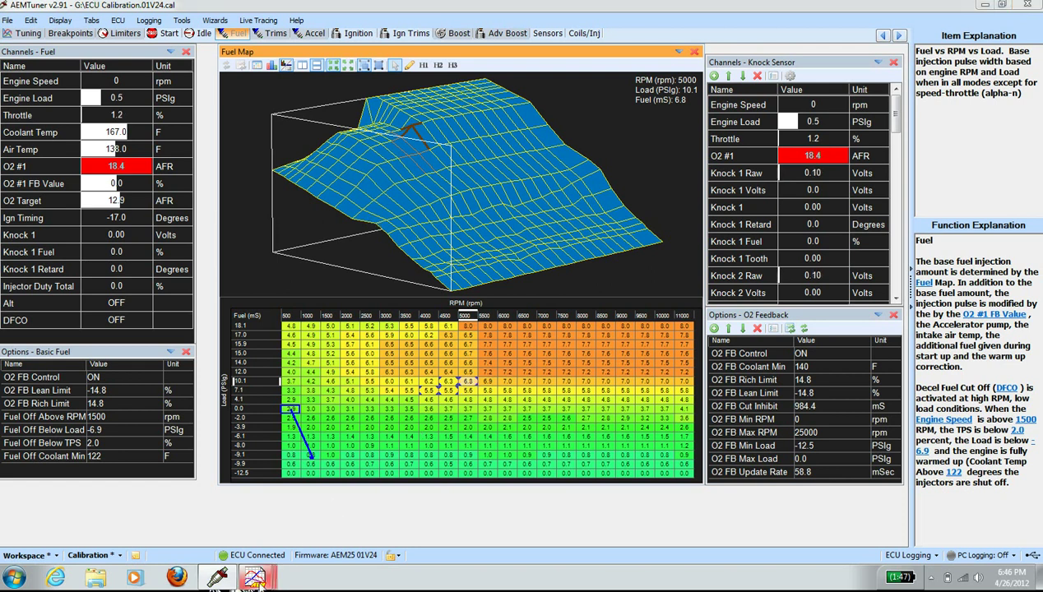
{"action": "mouse_move", "coordinate": [260, 580]}
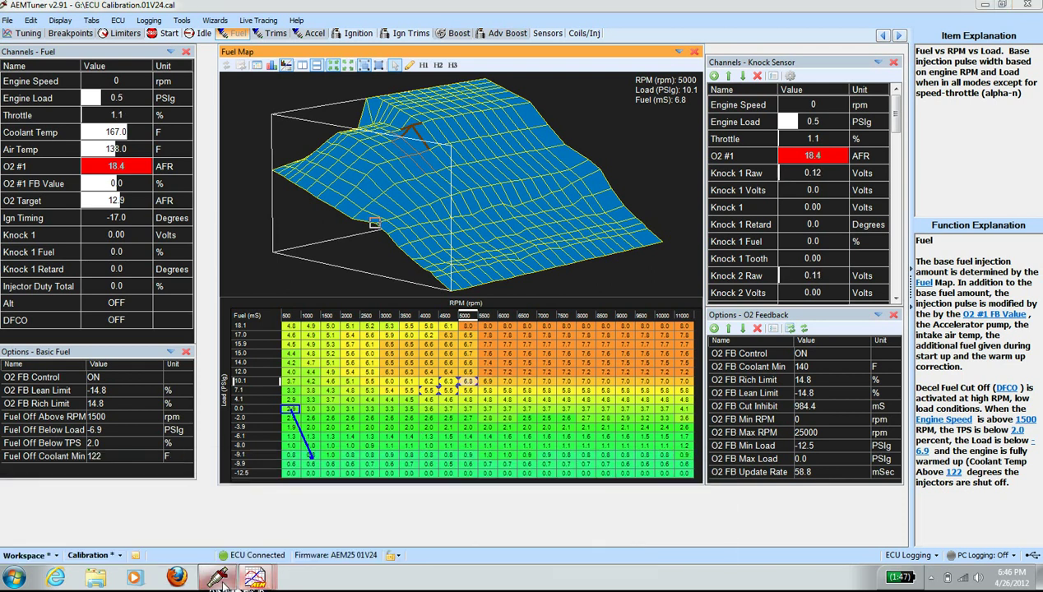
{"action": "mouse_move", "coordinate": [221, 581]}
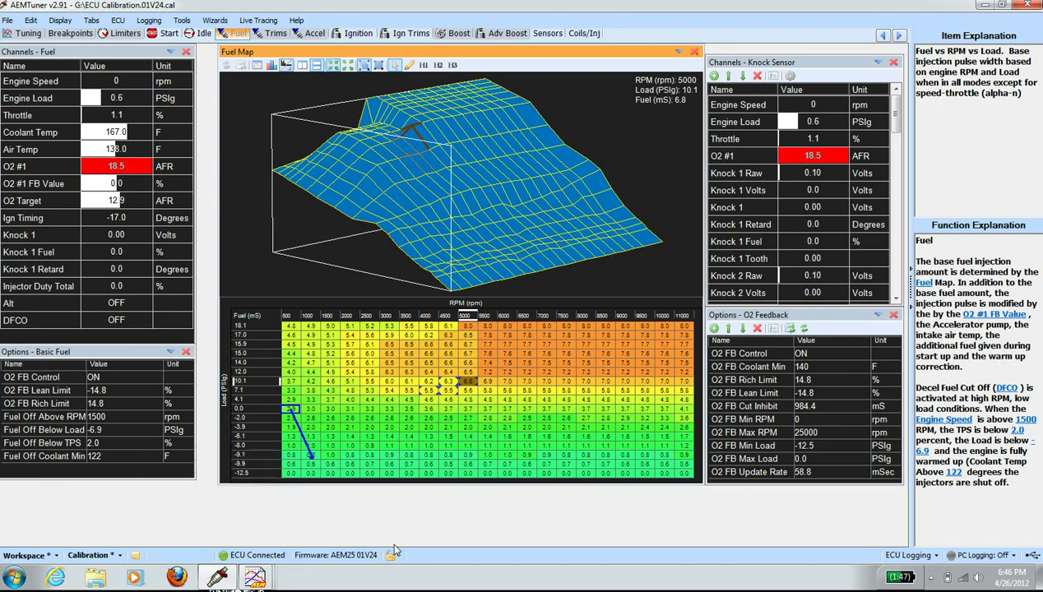
Step: Set the AEM Log marker at 1:46.56, reading 12.75 AFR against 11.78 target at 6090 rpm
{"action": "left_click", "coordinate": [218, 578]}
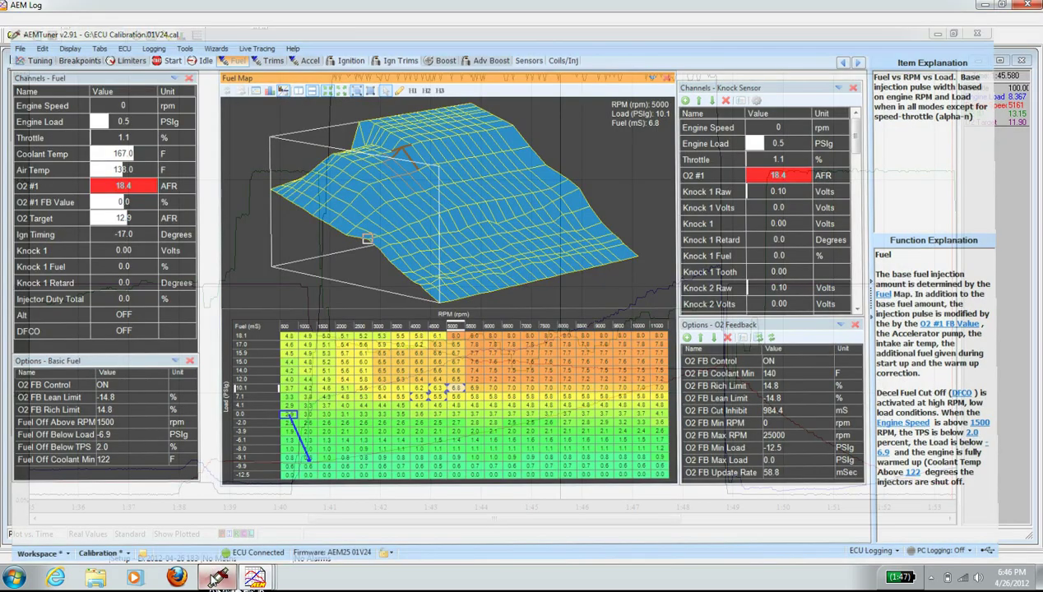
{"action": "left_click", "coordinate": [217, 578]}
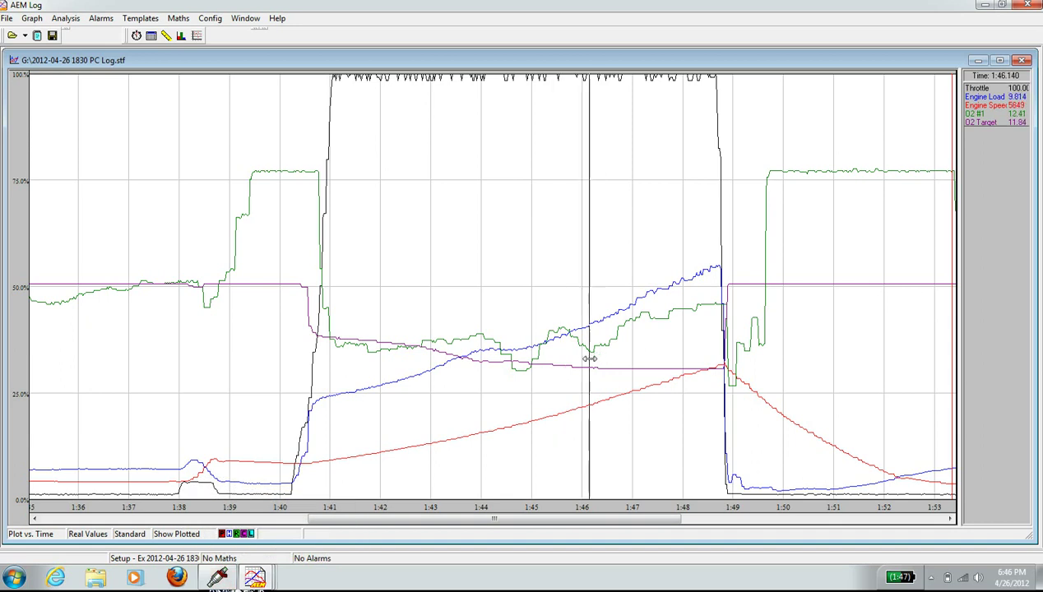
{"action": "mouse_move", "coordinate": [589, 359]}
{"action": "left_mouse_down"}
{"action": "mouse_move", "coordinate": [580, 360]}
{"action": "mouse_move", "coordinate": [609, 355]}
{"action": "left_mouse_up"}
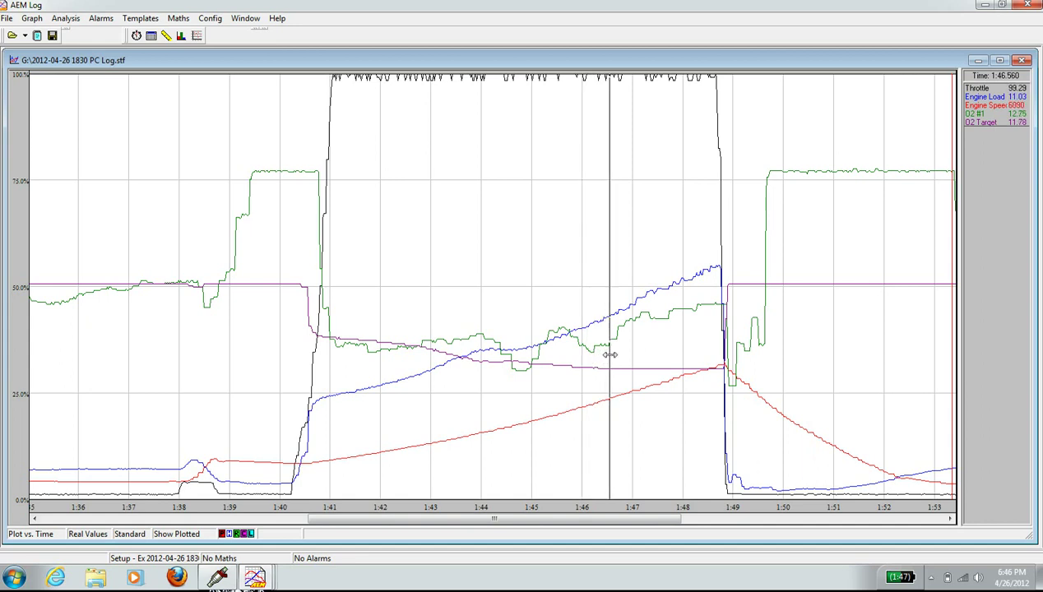
Step: Change the 6000 rpm, 10.1 PSIg fuel cell from 7.0 to 7.3 mS and select that row to 11000 rpm
{"action": "left_click", "coordinate": [216, 579]}
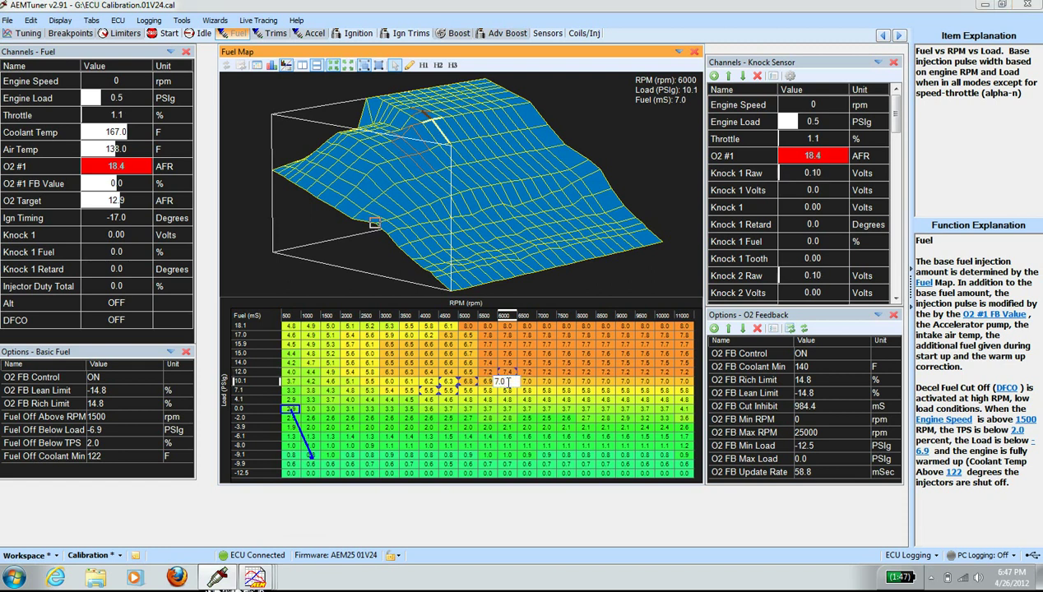
{"action": "double_click", "coordinate": [507, 381]}
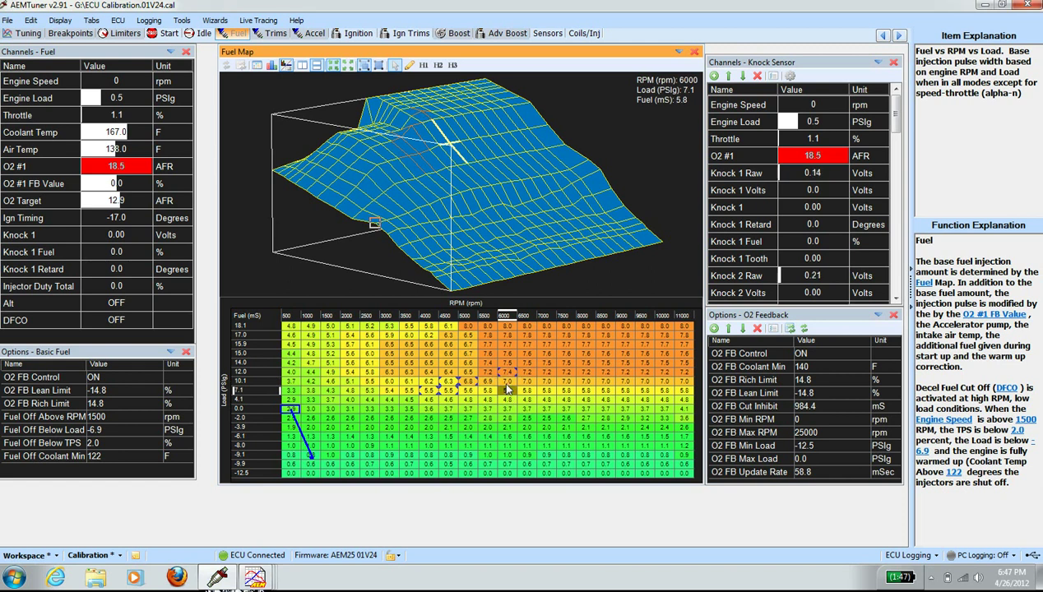
{"action": "type", "text": "7.2"}
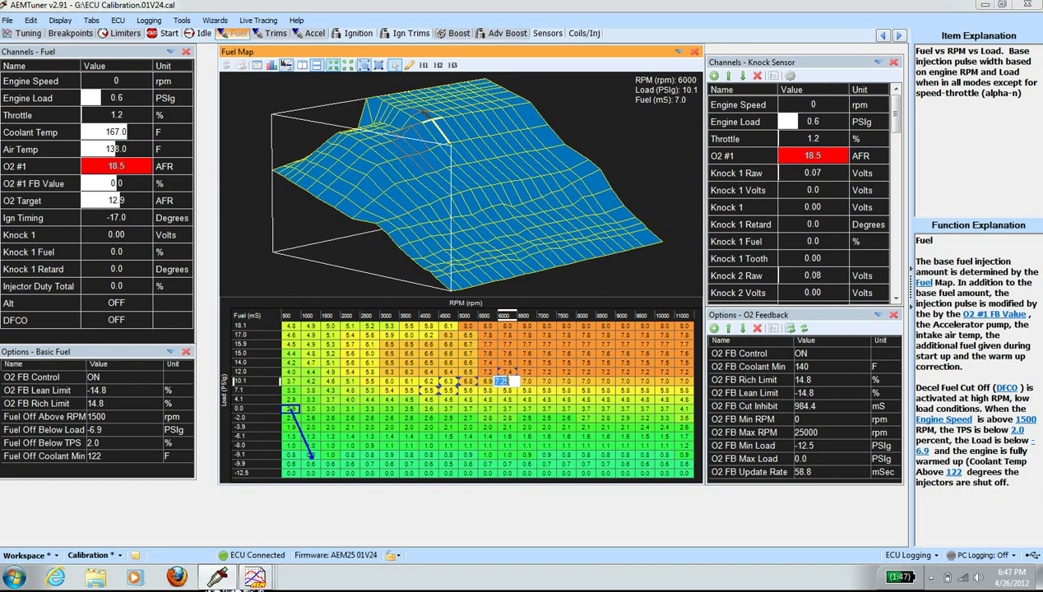
{"action": "key", "text": "Return"}
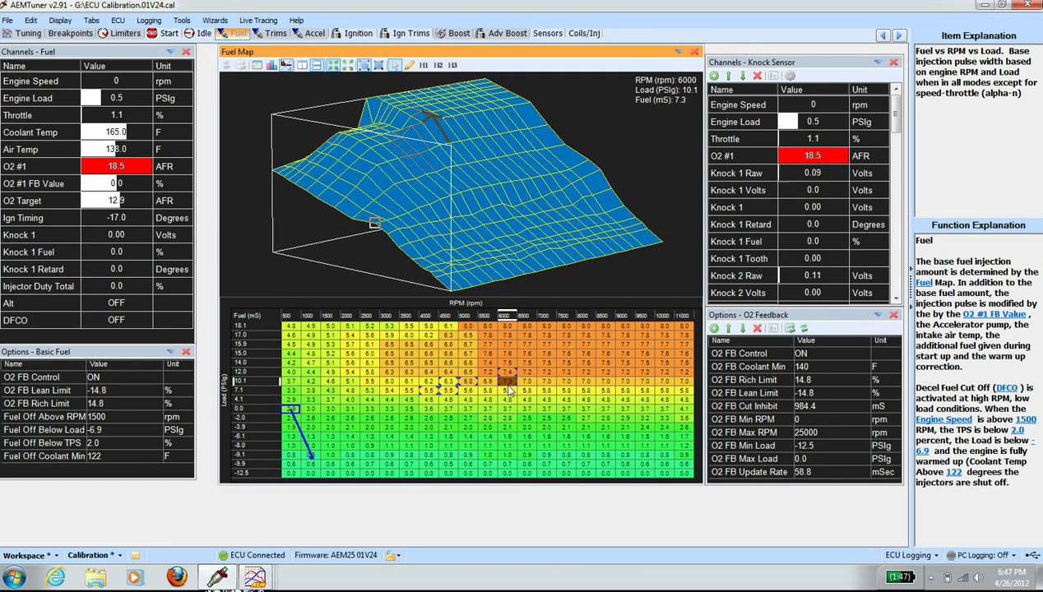
{"action": "left_click_drag", "start_coordinate": [507, 387], "coordinate": [673, 384]}
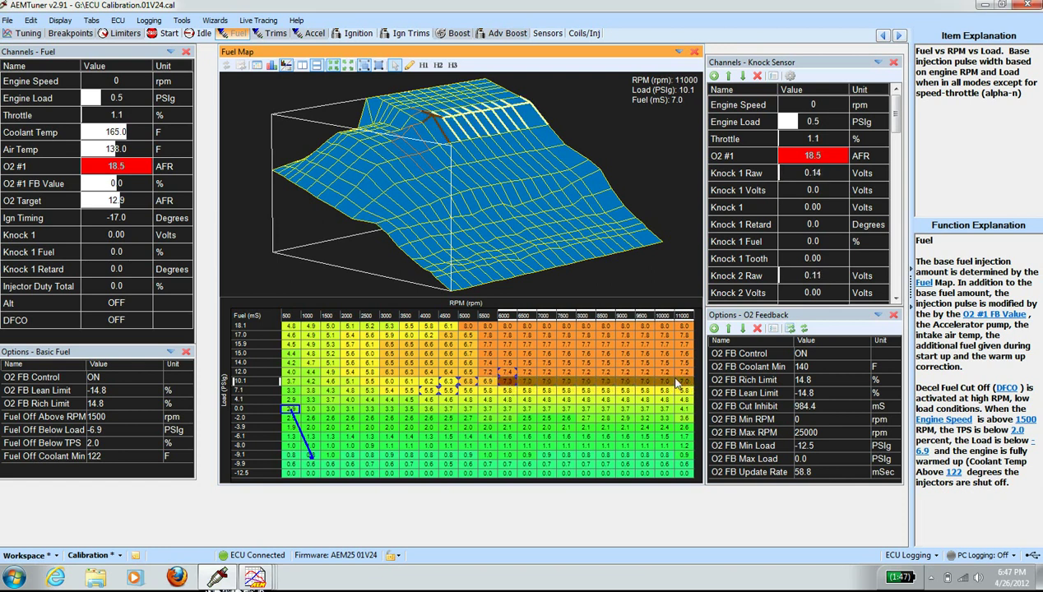
Step: Copy the 6000 rpm 7.3 mS value across the 10.1 PSIg row from 6500 to 11000 rpm
{"action": "left_click", "coordinate": [504, 384]}
{"action": "right_click", "coordinate": [504, 384]}
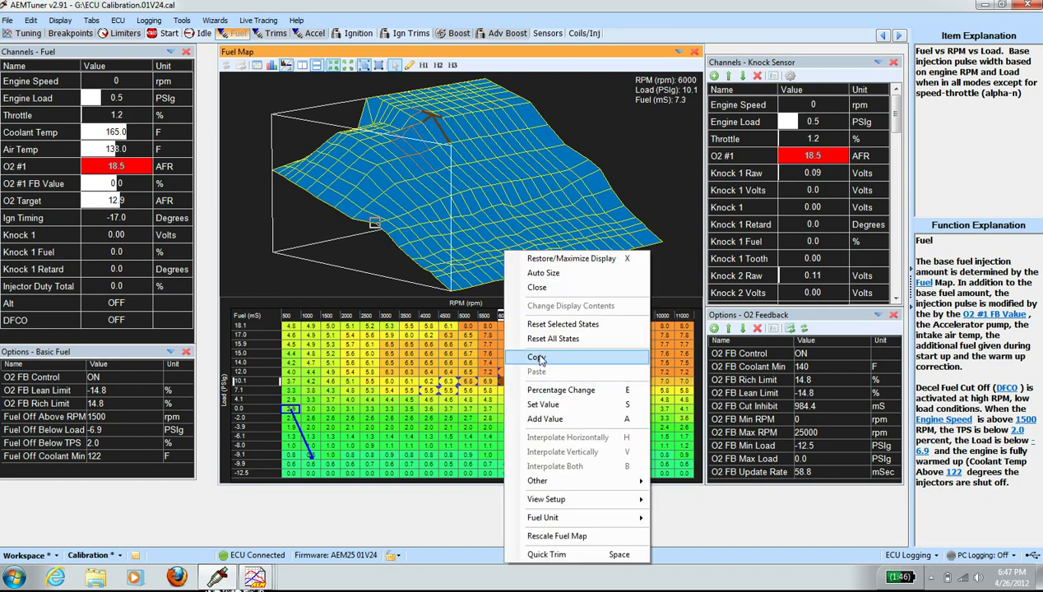
{"action": "left_click", "coordinate": [536, 359]}
{"action": "left_click_drag", "start_coordinate": [522, 382], "coordinate": [687, 384]}
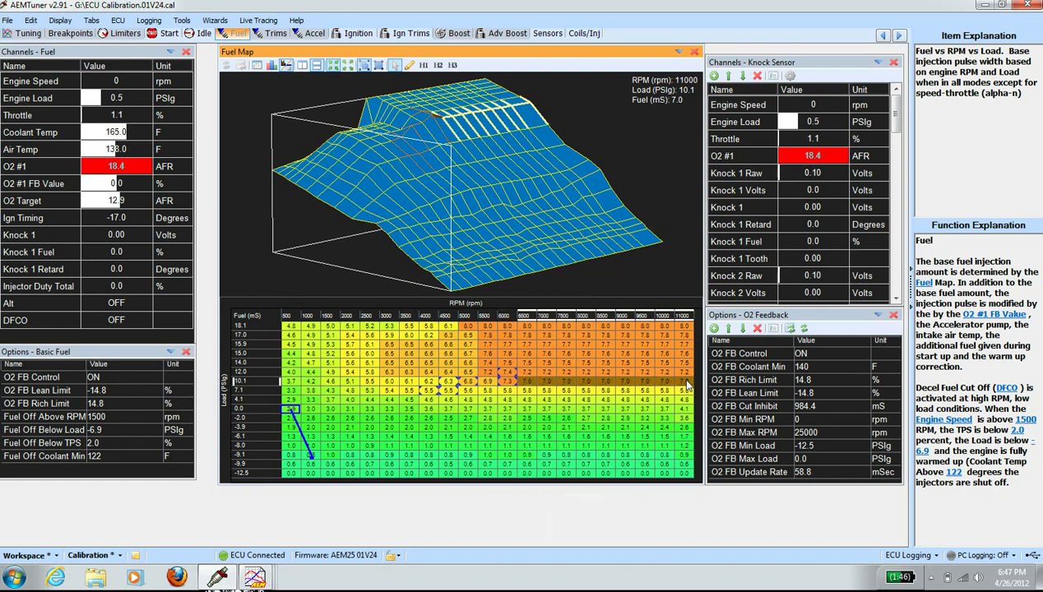
{"action": "right_click", "coordinate": [679, 385]}
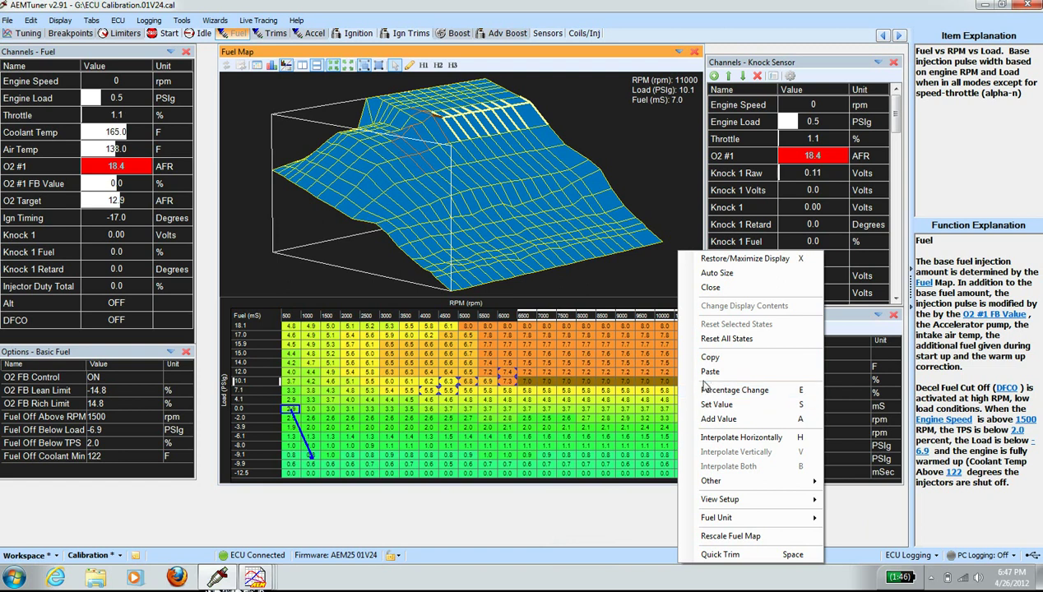
{"action": "left_click", "coordinate": [709, 372]}
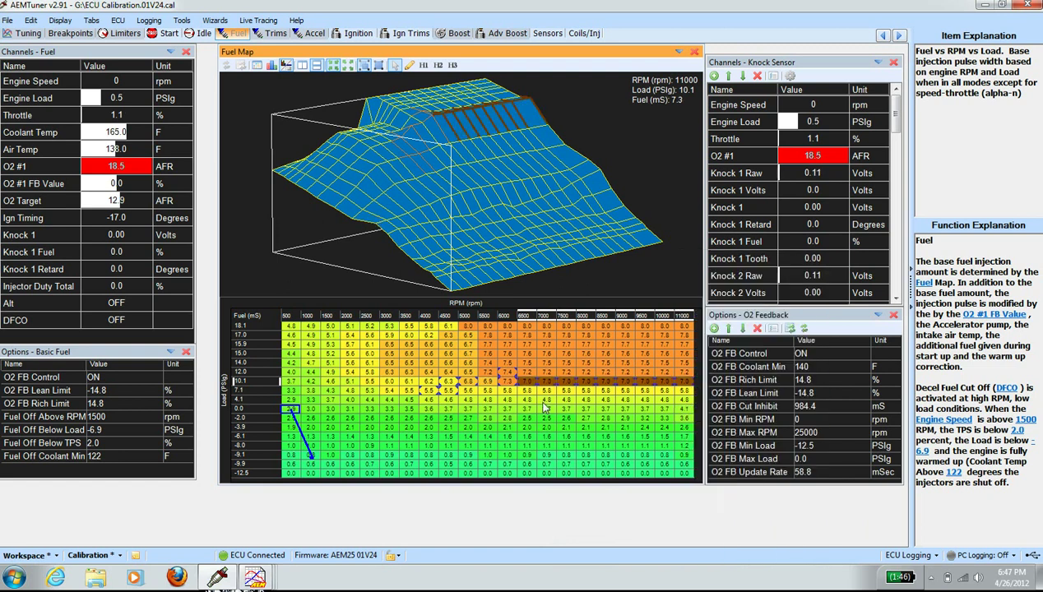
Step: Copy the 12.0 PSIg row's 7.4 mS value out to 11000 rpm, then select its 4000–5500 rpm cells
{"action": "left_click", "coordinate": [507, 372]}
{"action": "right_click", "coordinate": [500, 372]}
{"action": "left_click", "coordinate": [527, 359]}
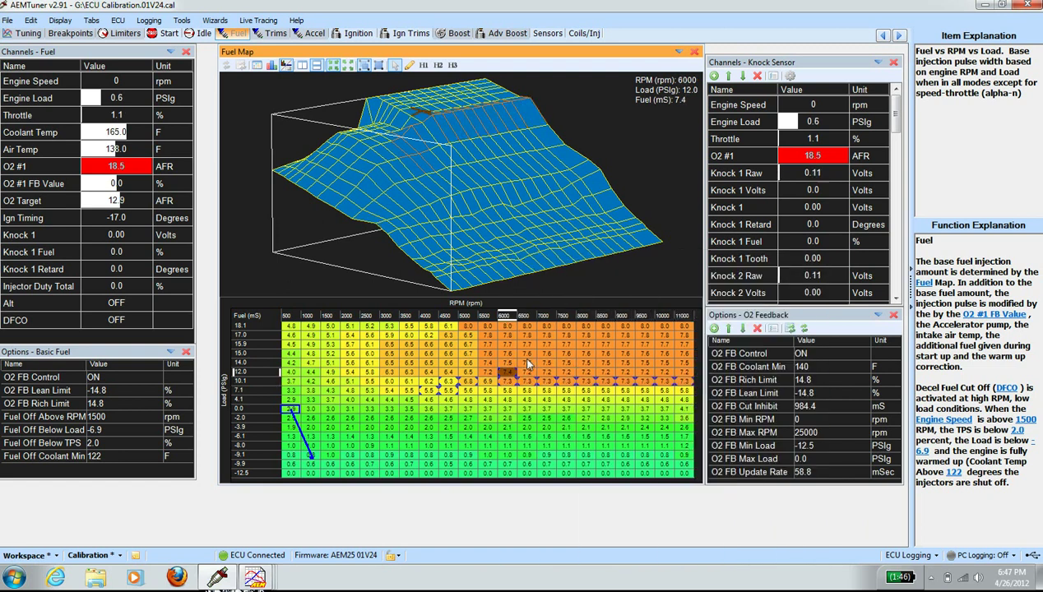
{"action": "left_click_drag", "start_coordinate": [527, 372], "coordinate": [693, 378]}
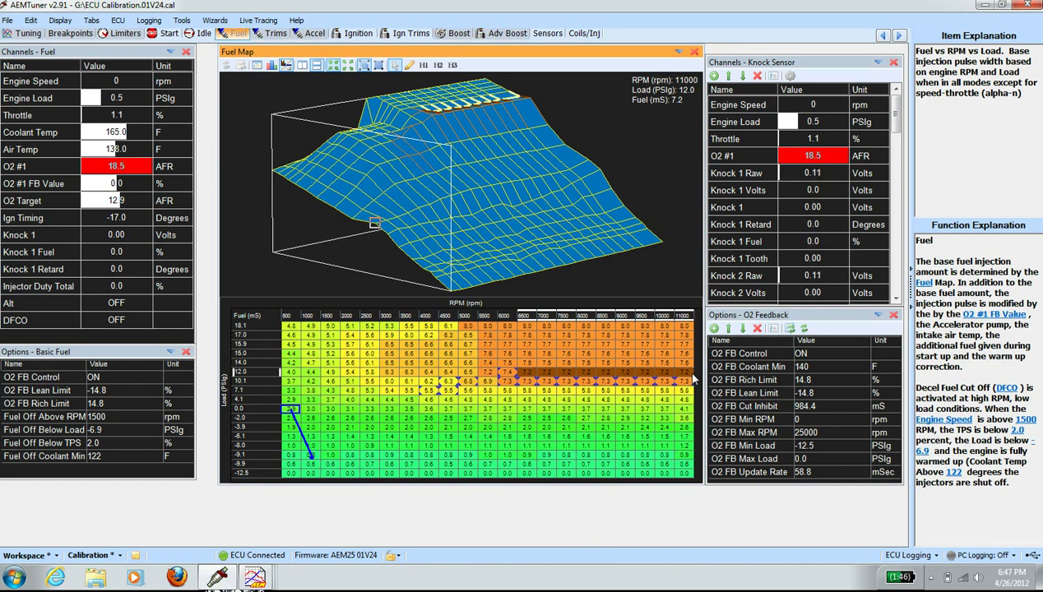
{"action": "right_click", "coordinate": [693, 377]}
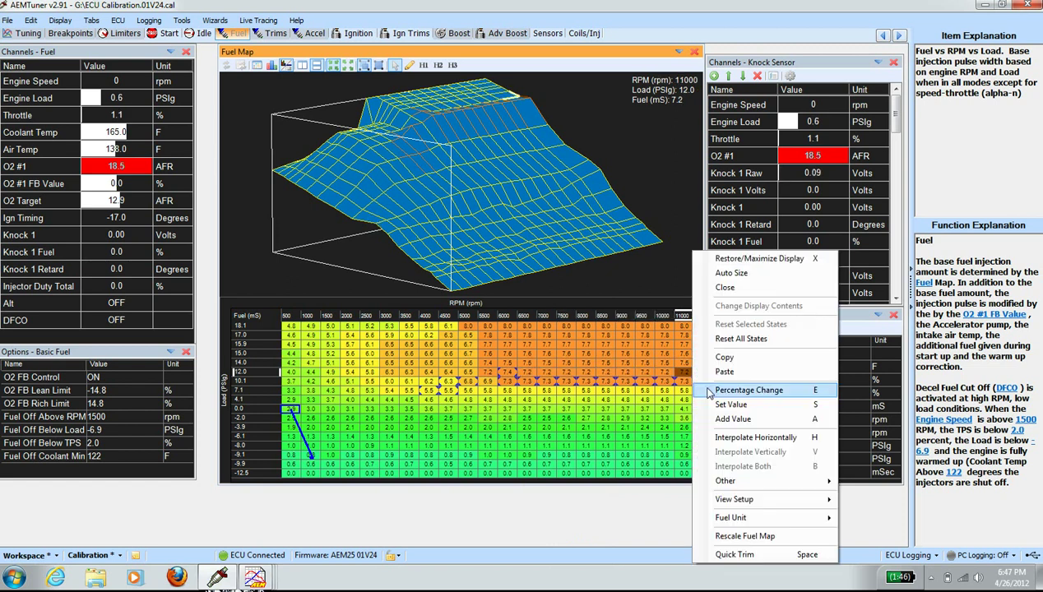
{"action": "left_click", "coordinate": [644, 374], "text": "shift"}
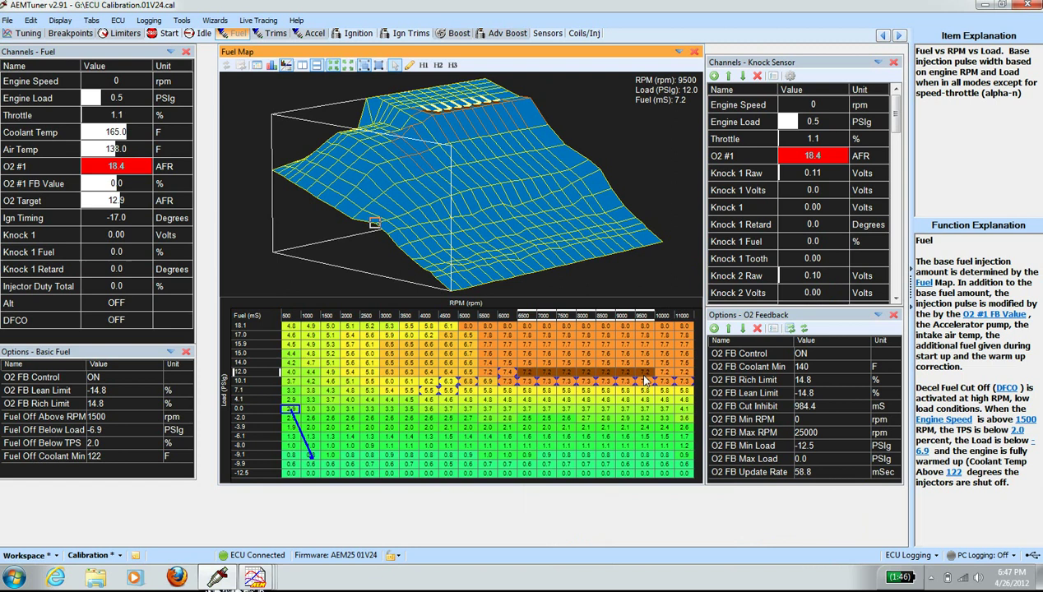
{"action": "left_click", "coordinate": [675, 374], "text": "shift"}
{"action": "right_click", "coordinate": [677, 377]}
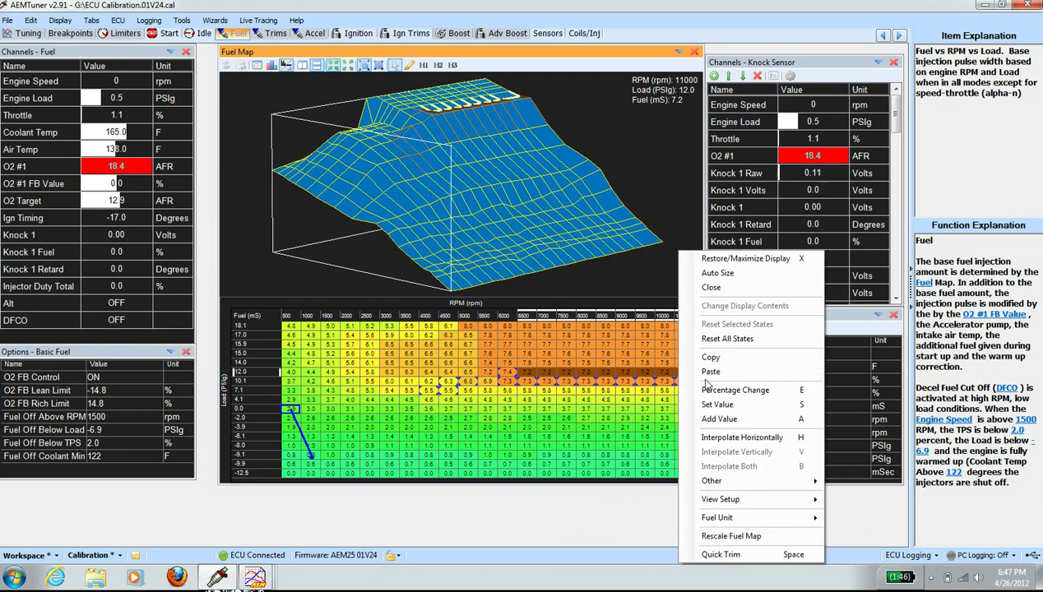
{"action": "left_click", "coordinate": [709, 372]}
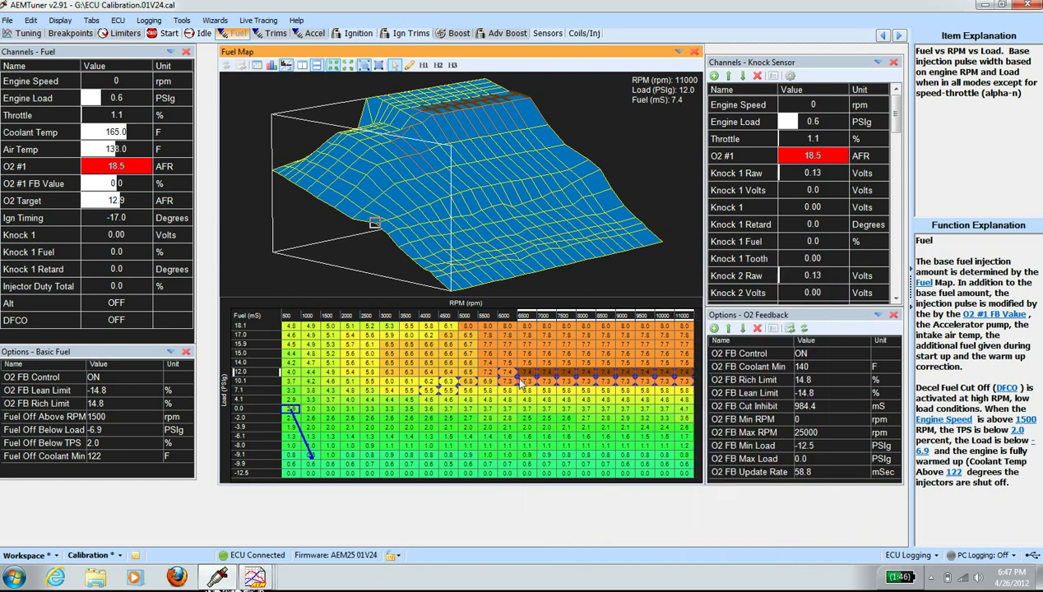
{"action": "left_click_drag", "start_coordinate": [507, 376], "coordinate": [679, 287]}
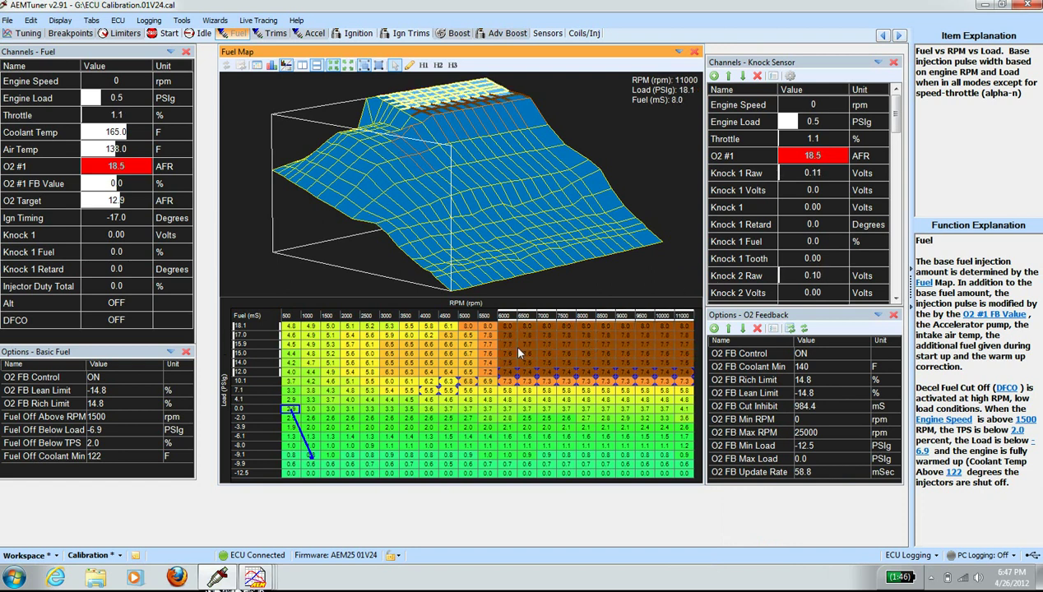
{"action": "left_click", "coordinate": [486, 374]}
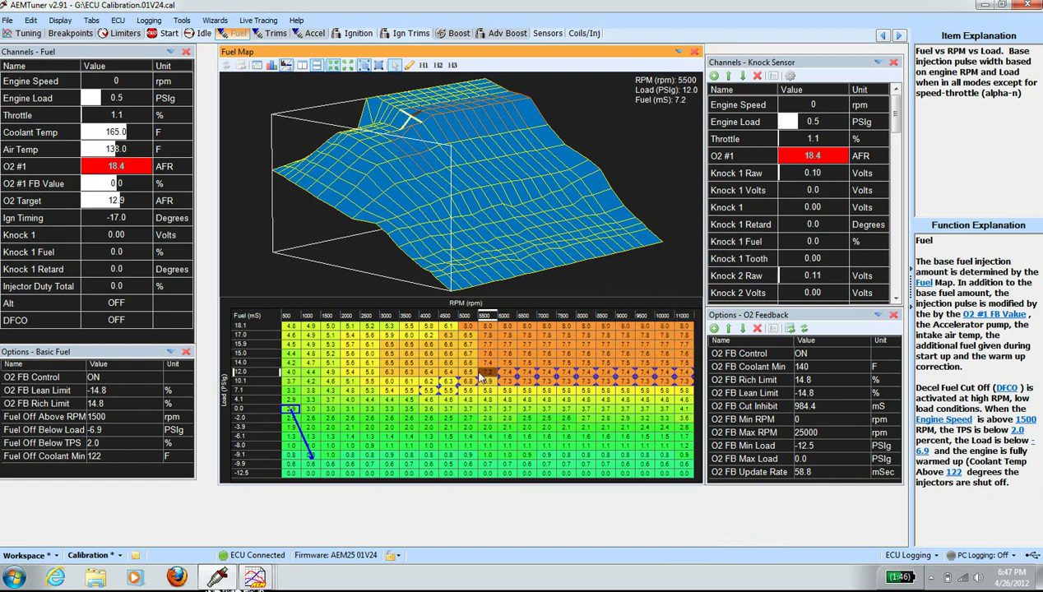
{"action": "left_click_drag", "start_coordinate": [486, 374], "coordinate": [427, 375]}
Step: Paste 7.4 into 4000–5500 rpm on the 12.0 row, then interpolate 4000–11000 rpm × 12.0–18.1 PSIg vertically
{"action": "right_click", "coordinate": [427, 374]}
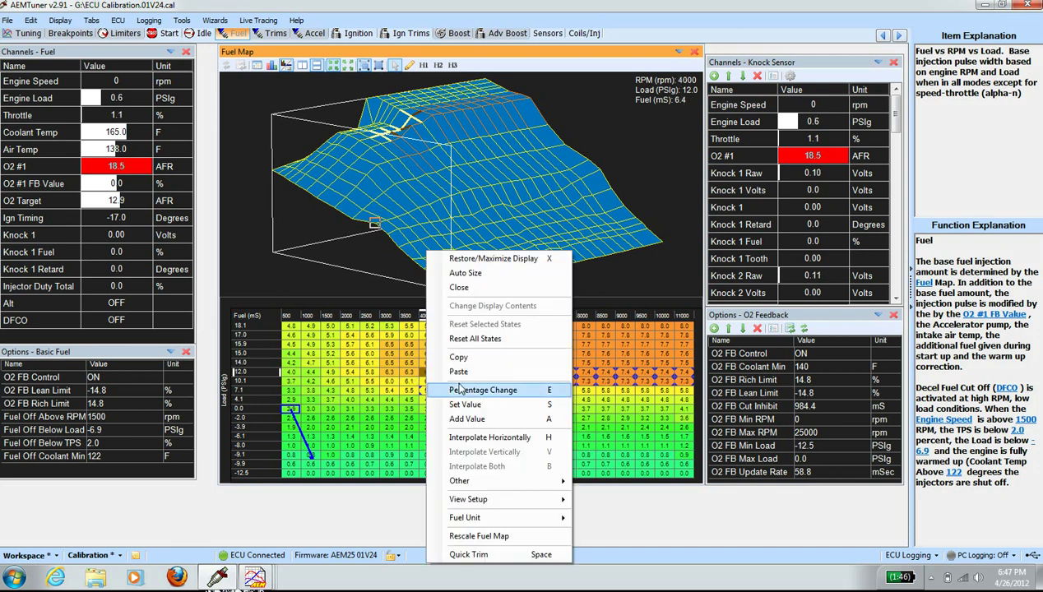
{"action": "left_click", "coordinate": [454, 372]}
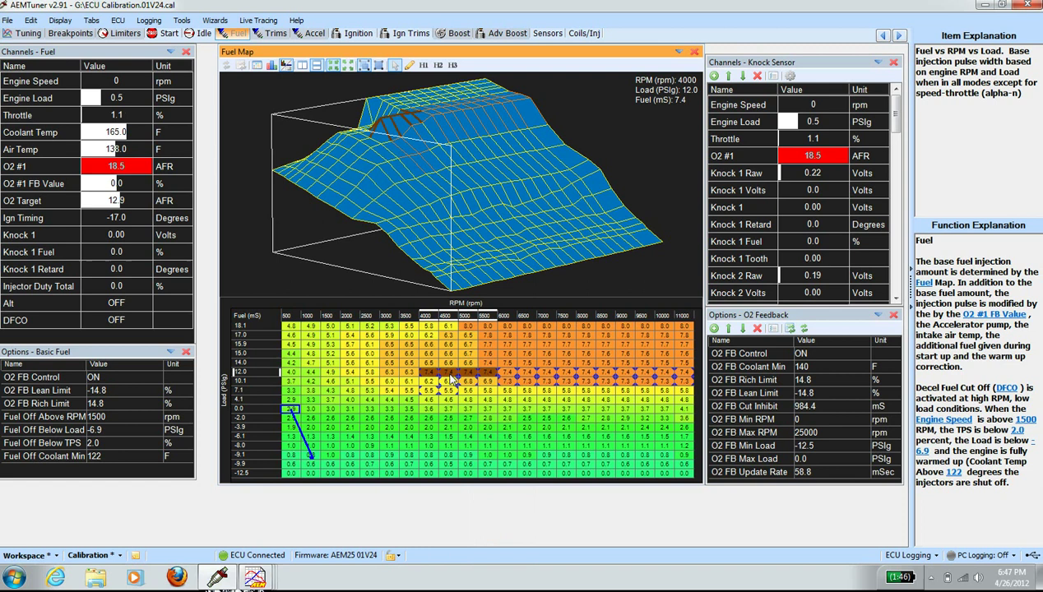
{"action": "left_click_drag", "start_coordinate": [431, 377], "coordinate": [717, 282]}
{"action": "right_click", "coordinate": [640, 339]}
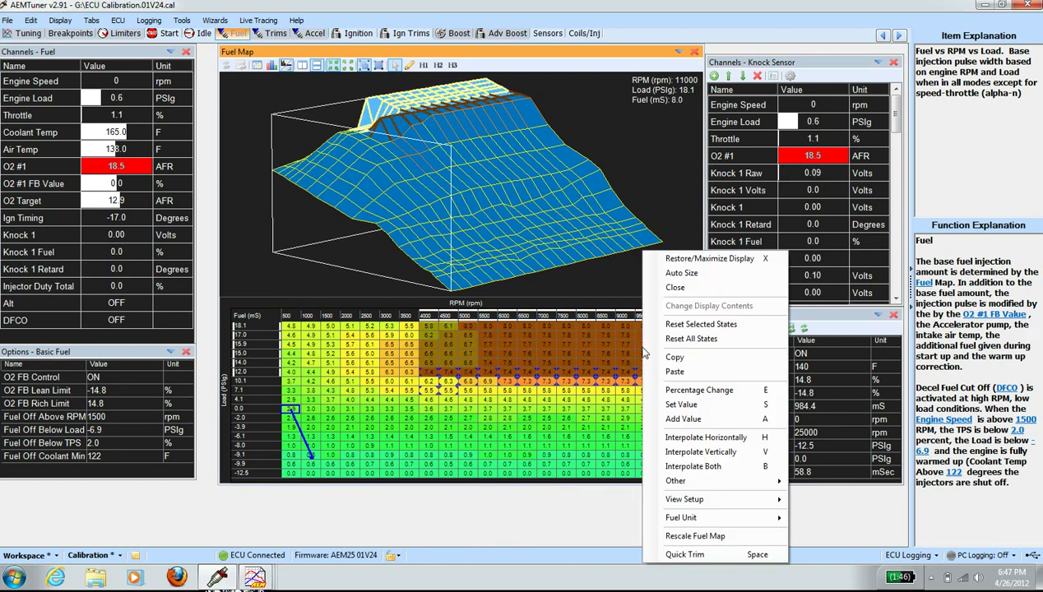
{"action": "left_click", "coordinate": [695, 451]}
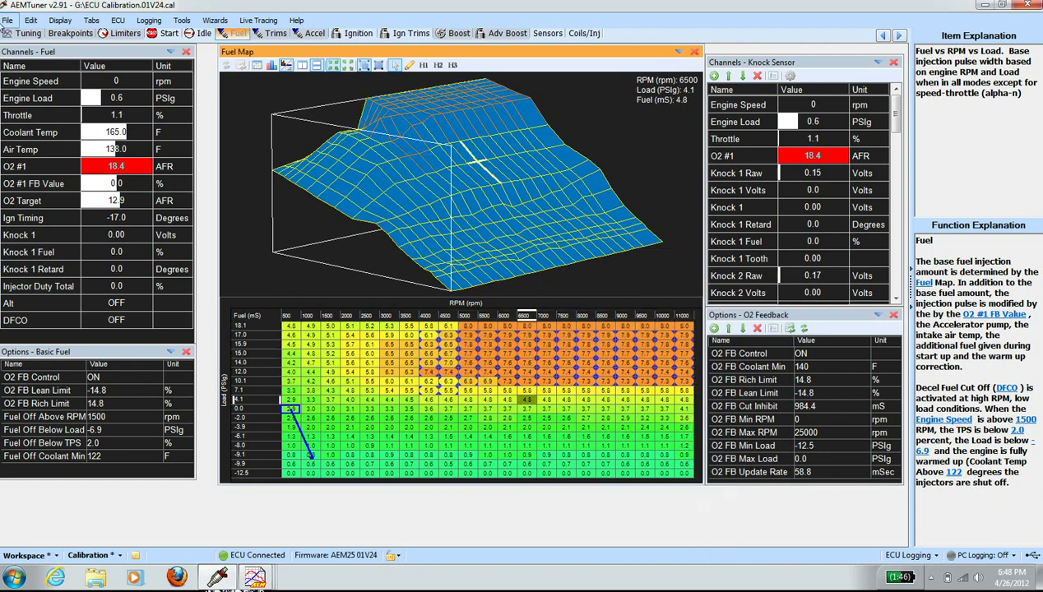
Step: Save the calibration
{"action": "left_click", "coordinate": [7, 19]}
{"action": "left_click", "coordinate": [41, 77]}
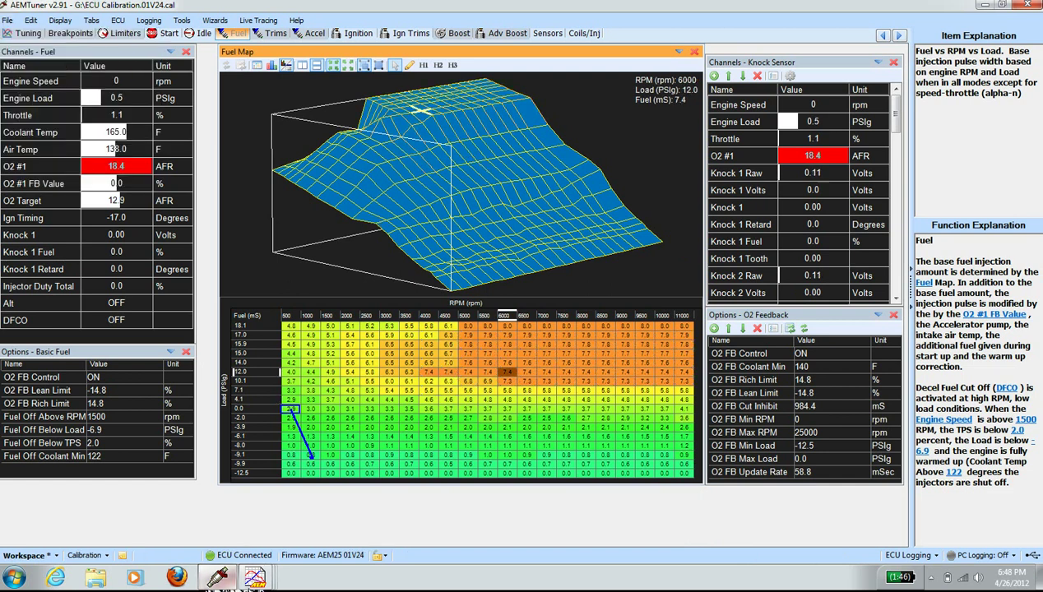
{"action": "mouse_move", "coordinate": [273, 581]}
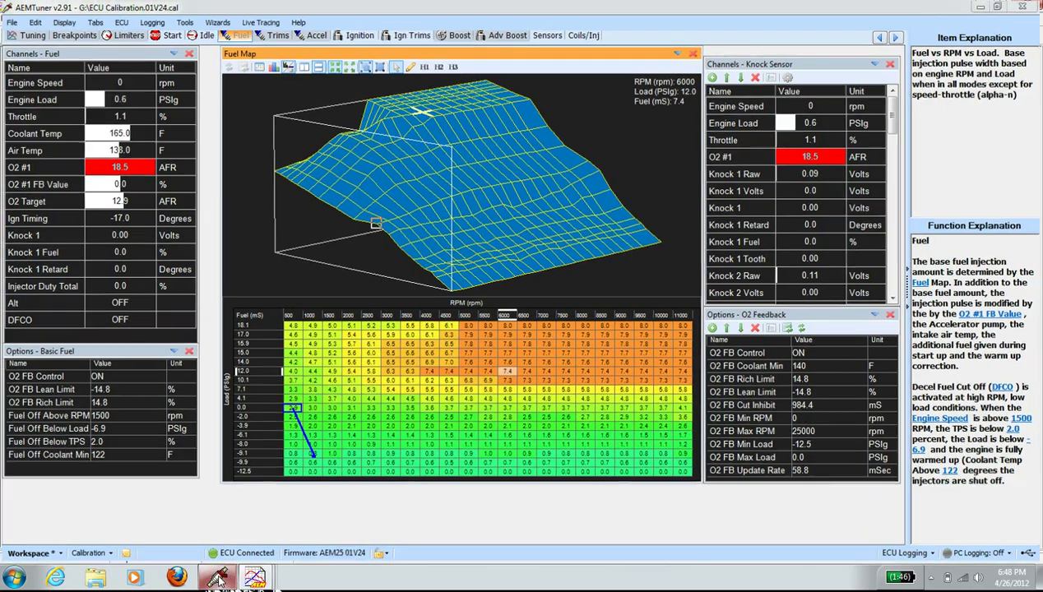
{"action": "left_click", "coordinate": [255, 578]}
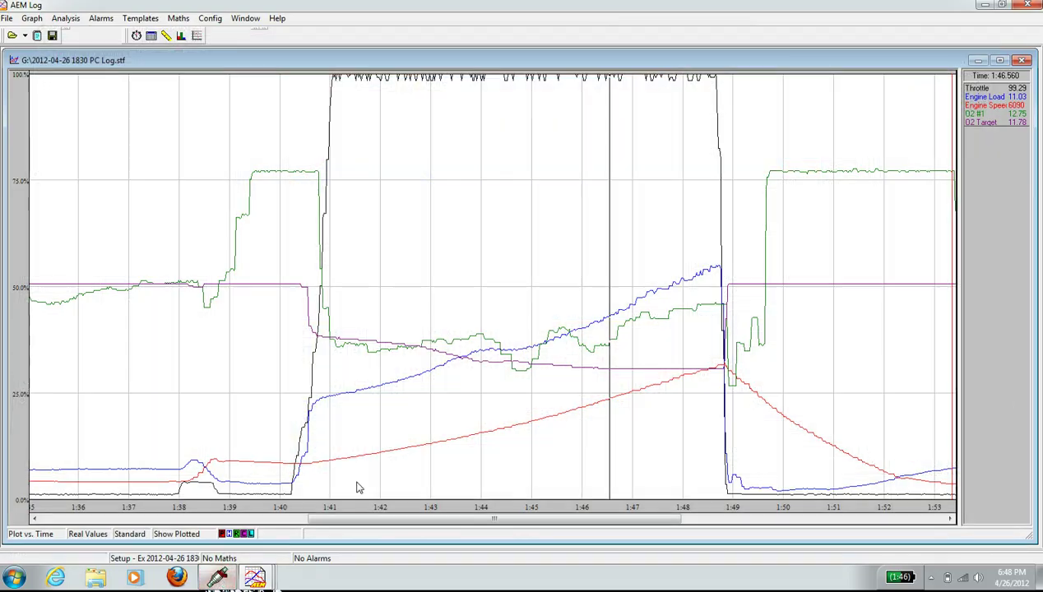
{"action": "left_click_drag", "start_coordinate": [597, 350], "coordinate": [689, 337]}
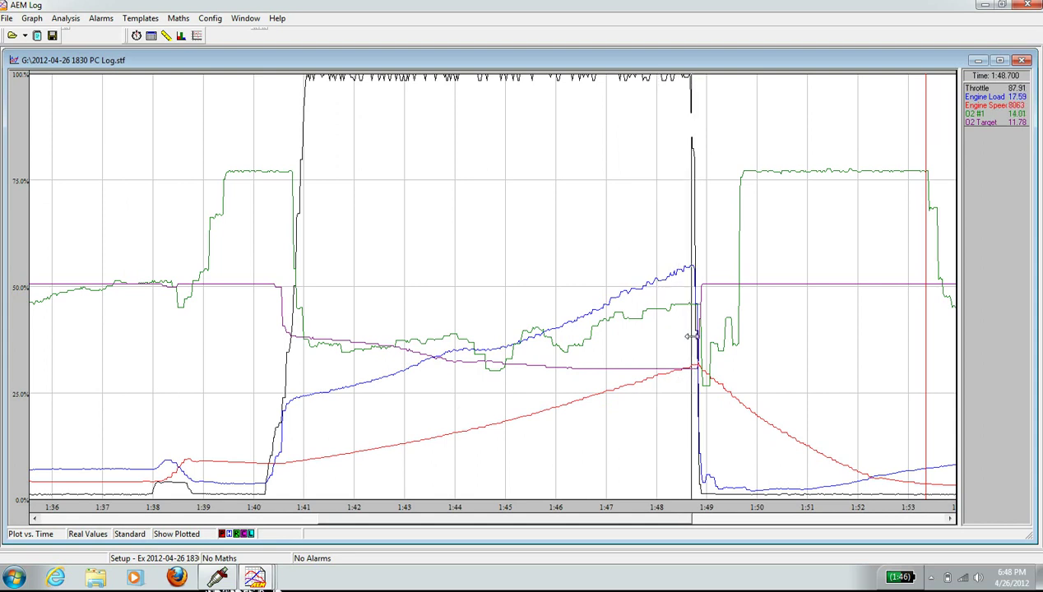
{"action": "left_click", "coordinate": [415, 409]}
{"action": "scroll", "coordinate": [417, 409], "scroll_direction": "down", "scroll_amount": 3}
{"action": "left_click_drag", "start_coordinate": [216, 410], "coordinate": [140, 413]}
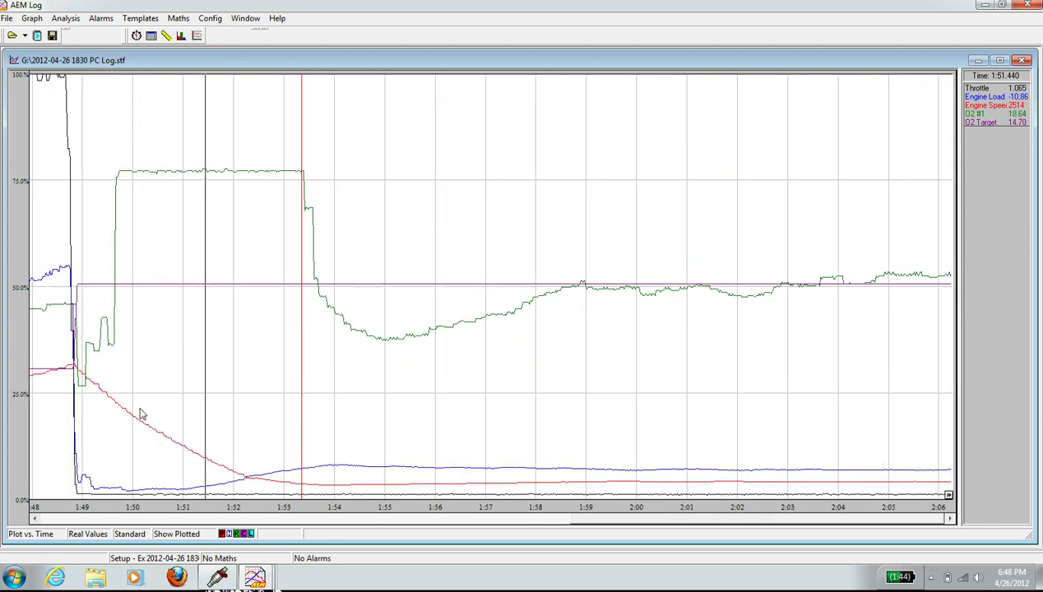
{"action": "left_click", "coordinate": [219, 579]}
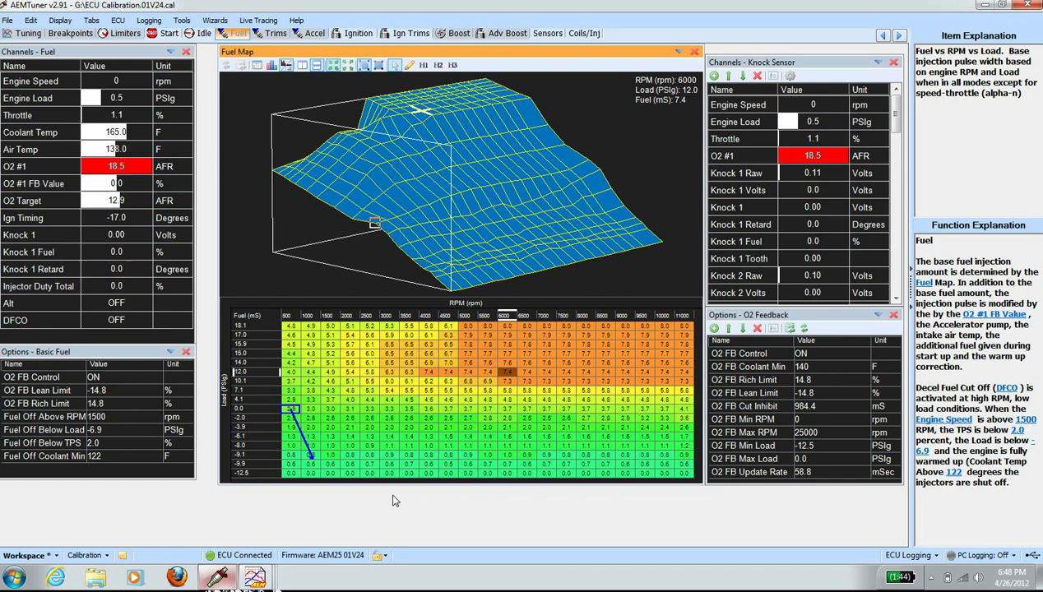